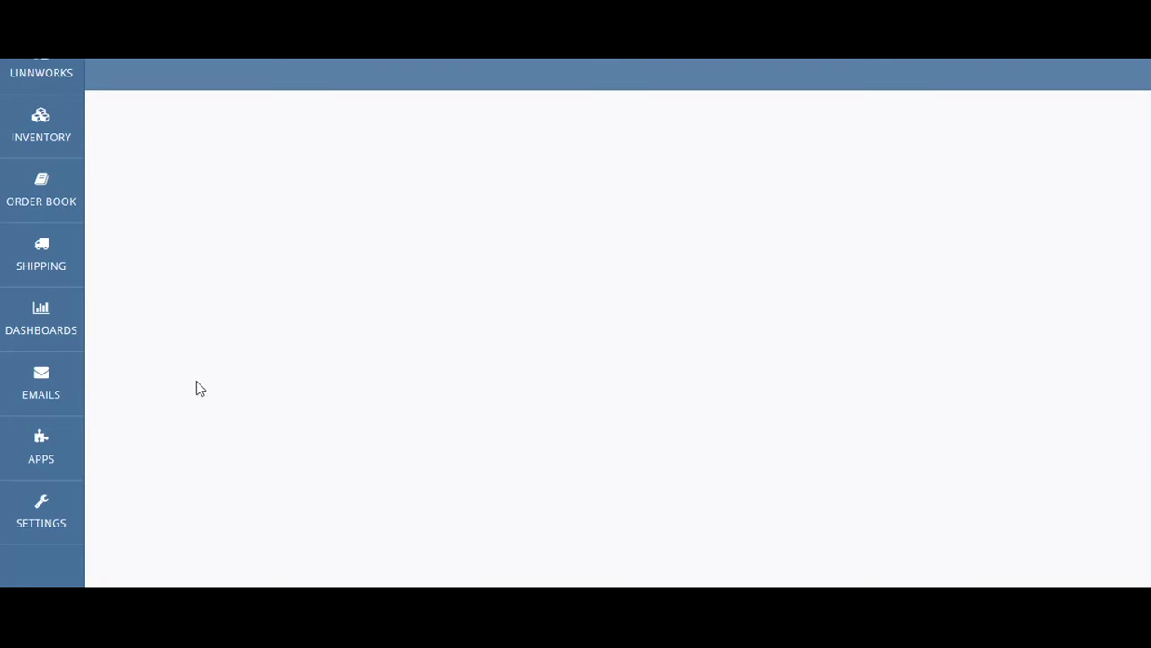
Open the Application Store and filter its apps to the Embedded Application type
left_click(41, 443)
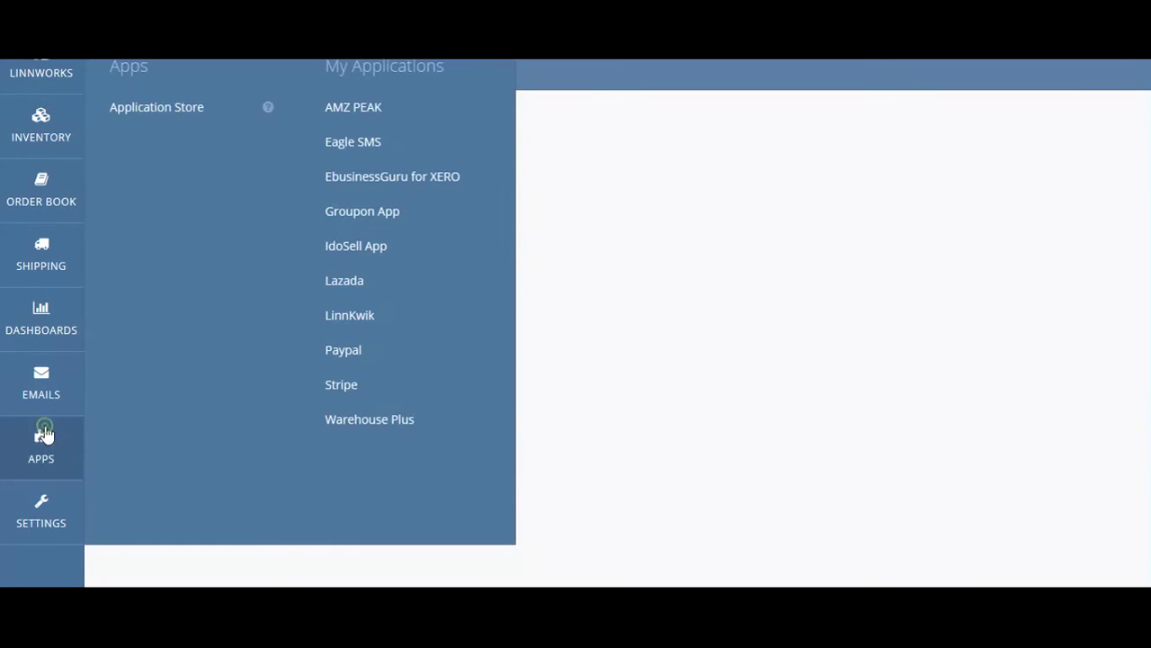
left_click(180, 110)
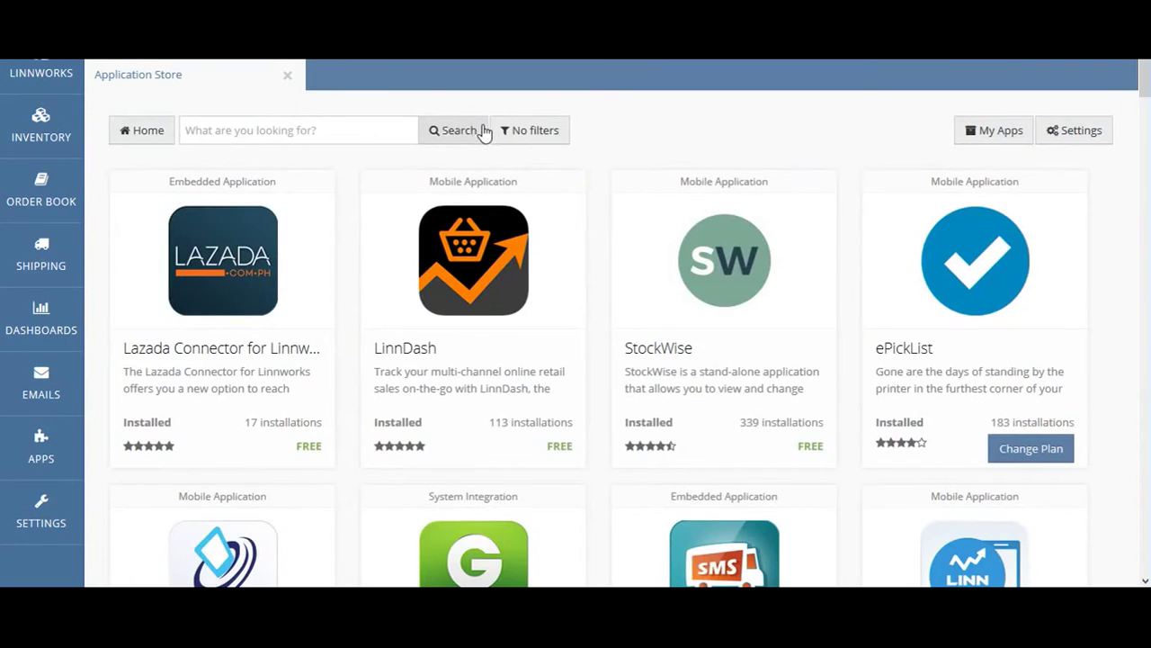
left_click(521, 132)
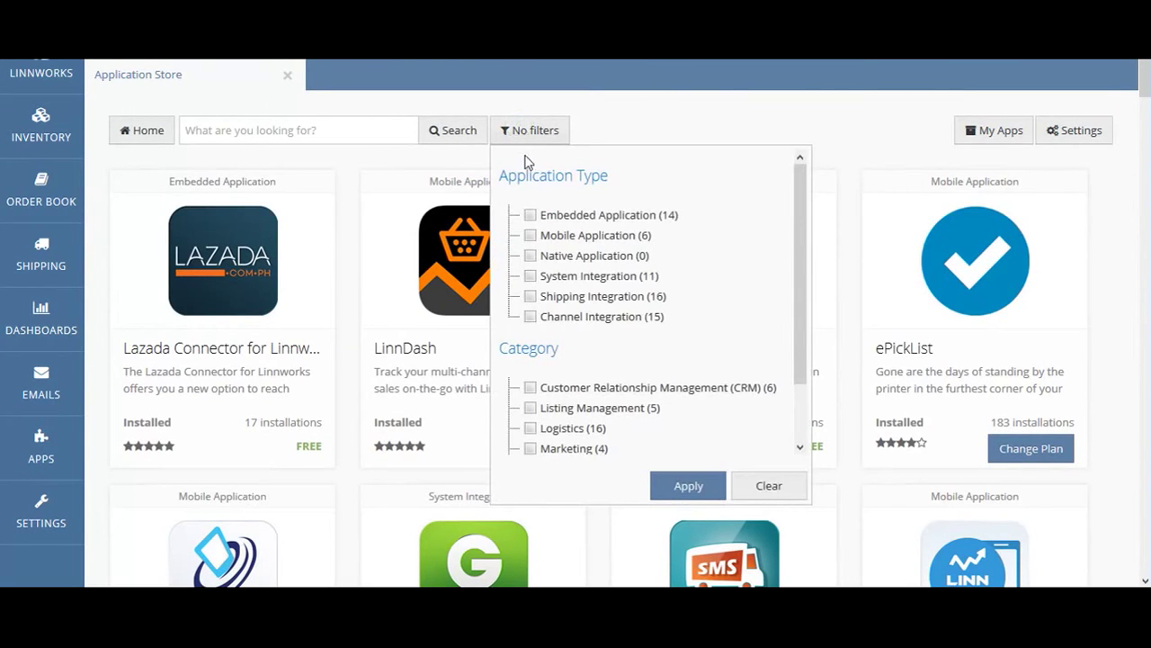
left_click(531, 215)
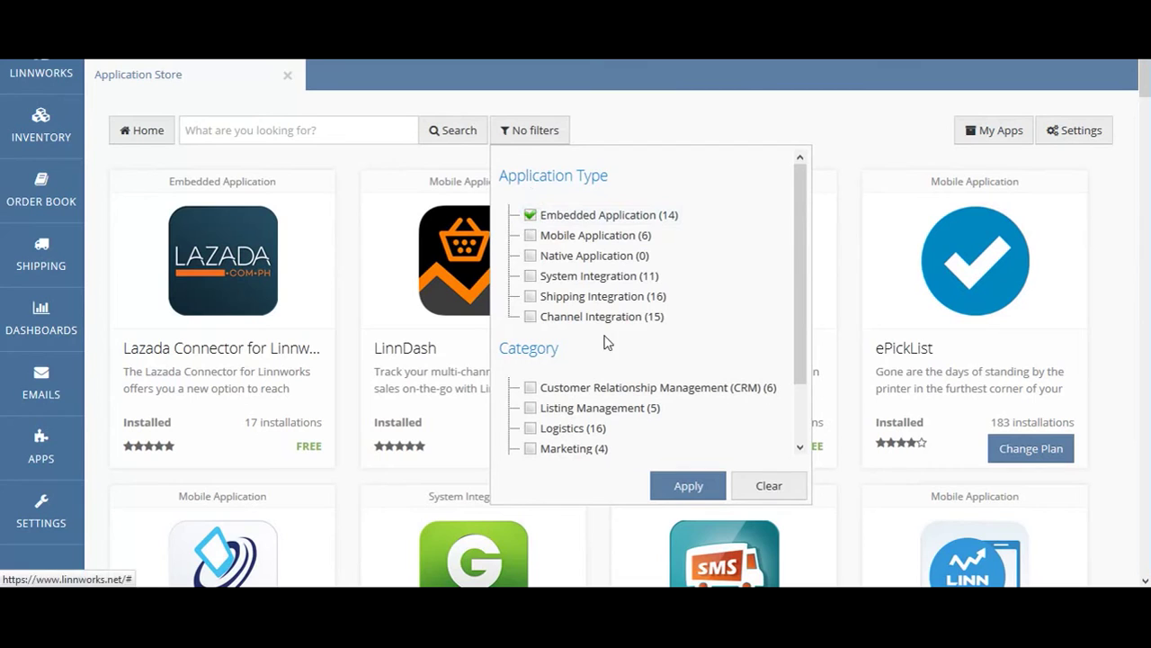
left_click(529, 217)
left_click(530, 216)
left_click(689, 486)
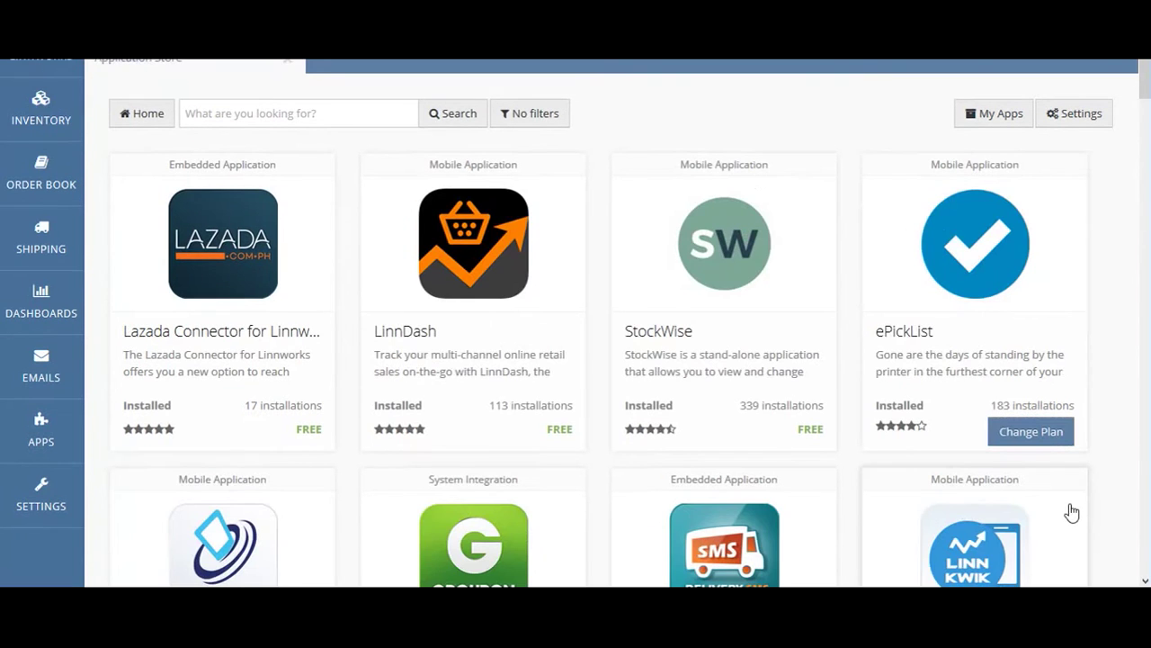
left_click(27, 419)
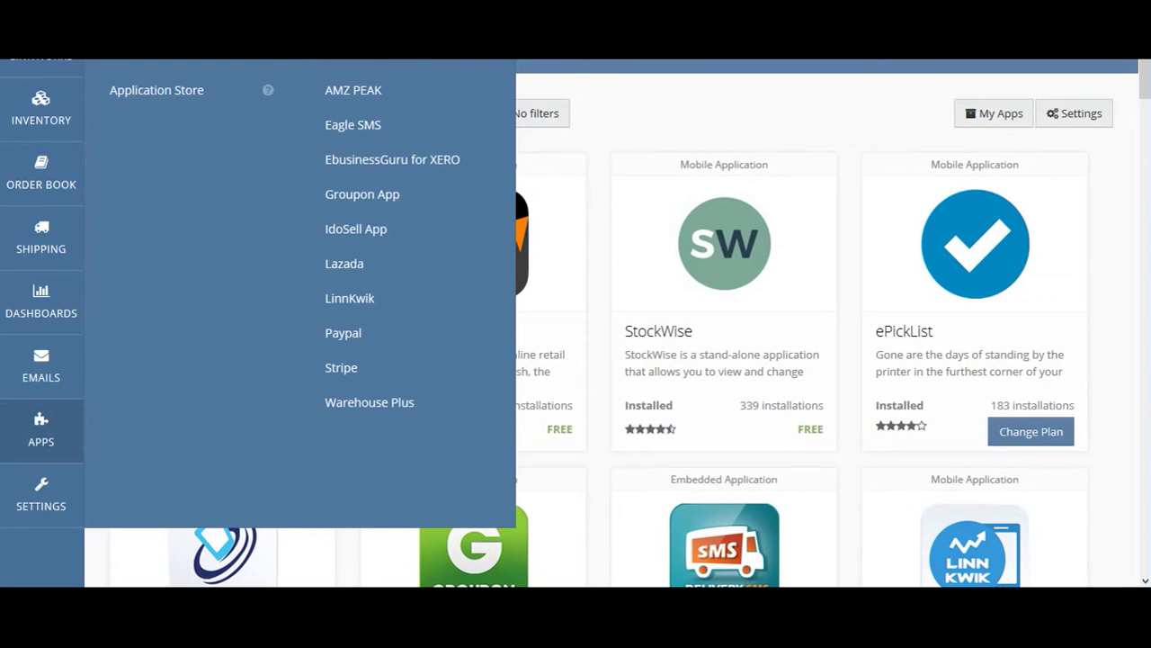
Launch EbusinessGuru for XERO and begin authenticating it with Xero
left_click(426, 167)
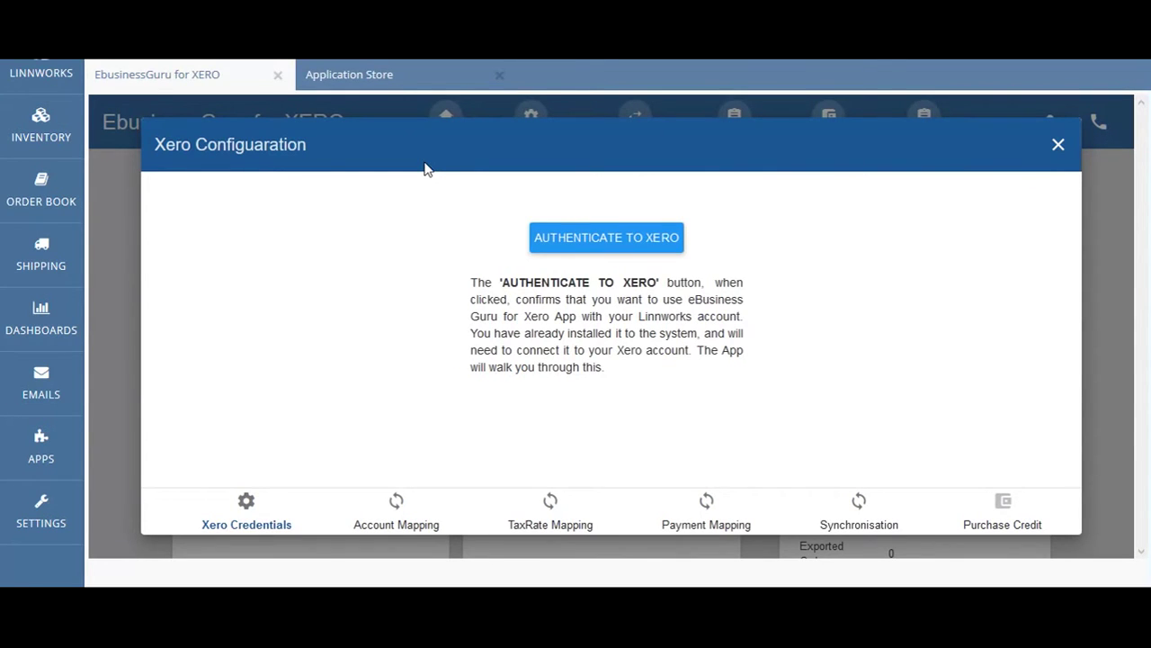
left_click(609, 242)
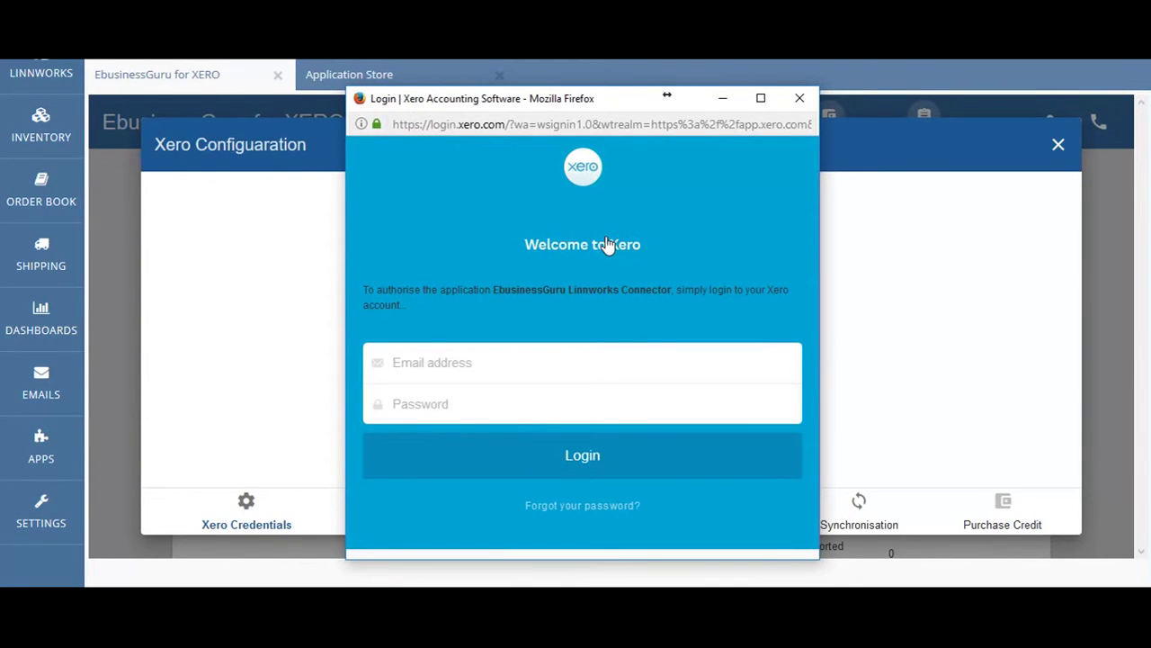
Log in to Xero with the account password, decline saving it, and allow connector access
type("•")
type("•••••••••••")
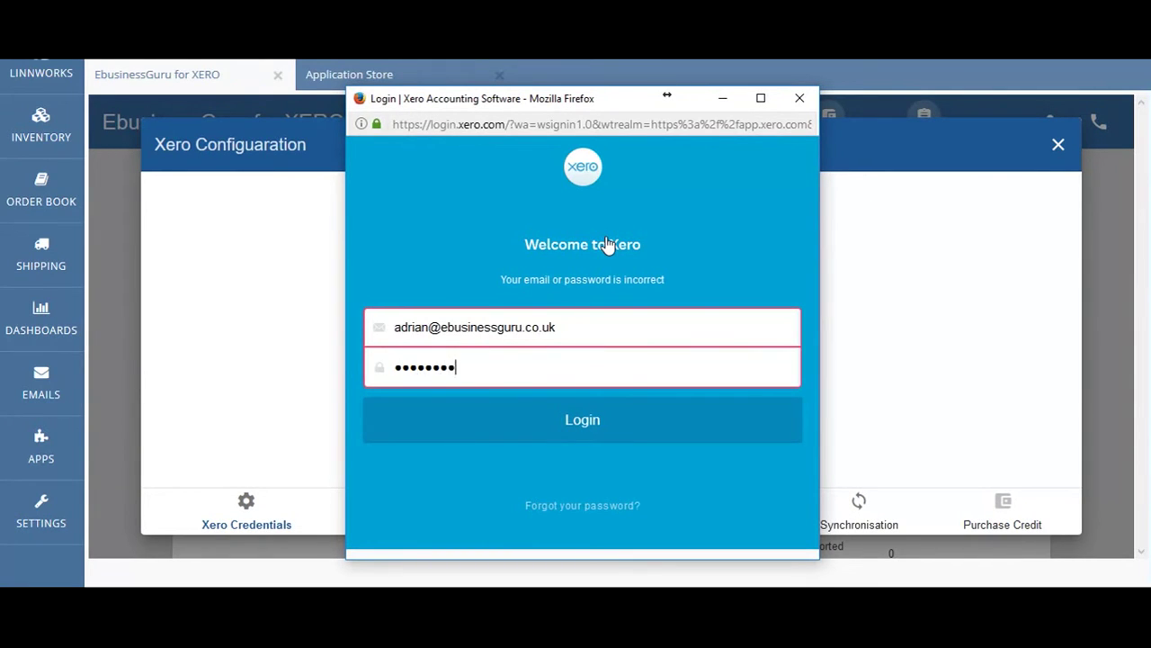
key("Return")
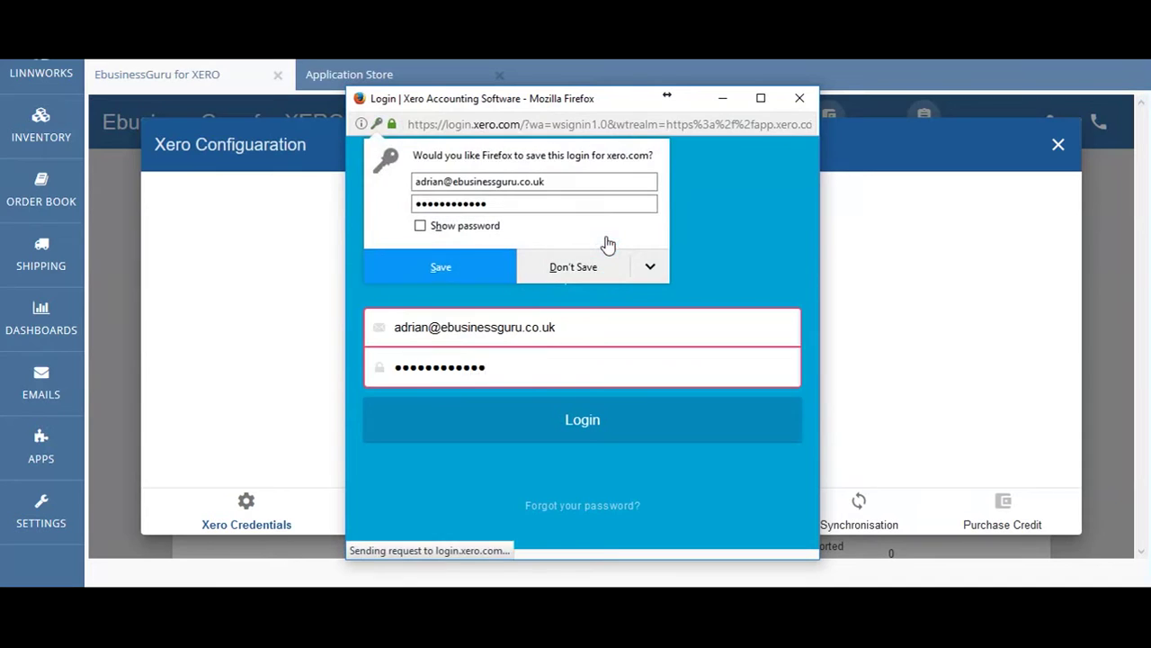
left_click(599, 265)
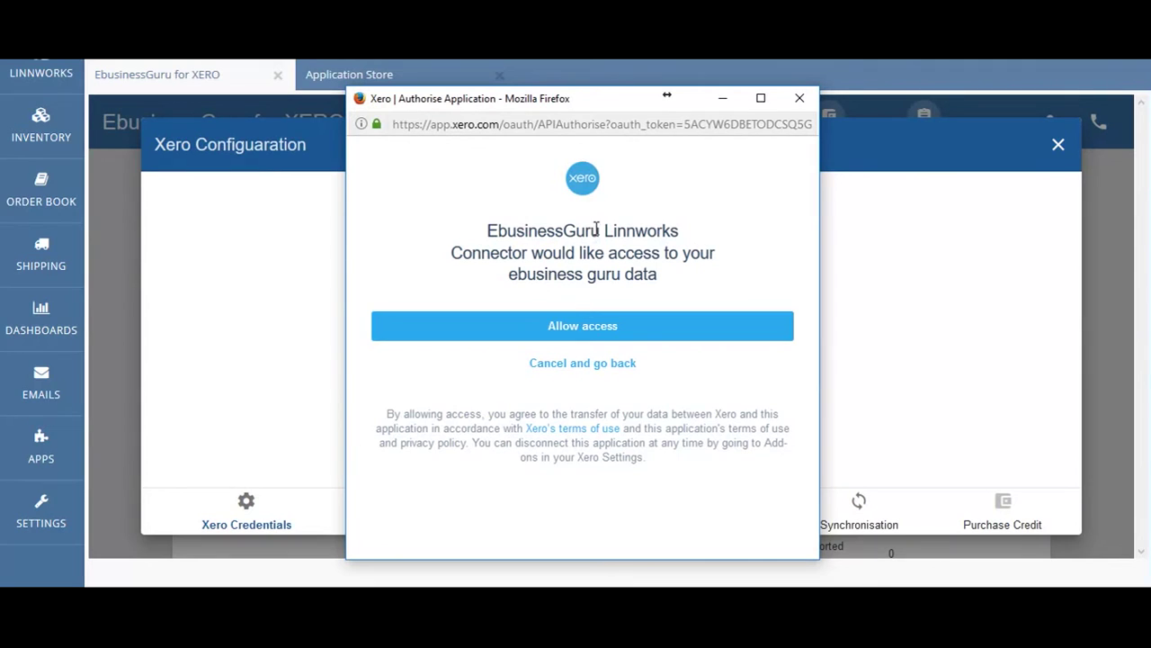
left_click(601, 338)
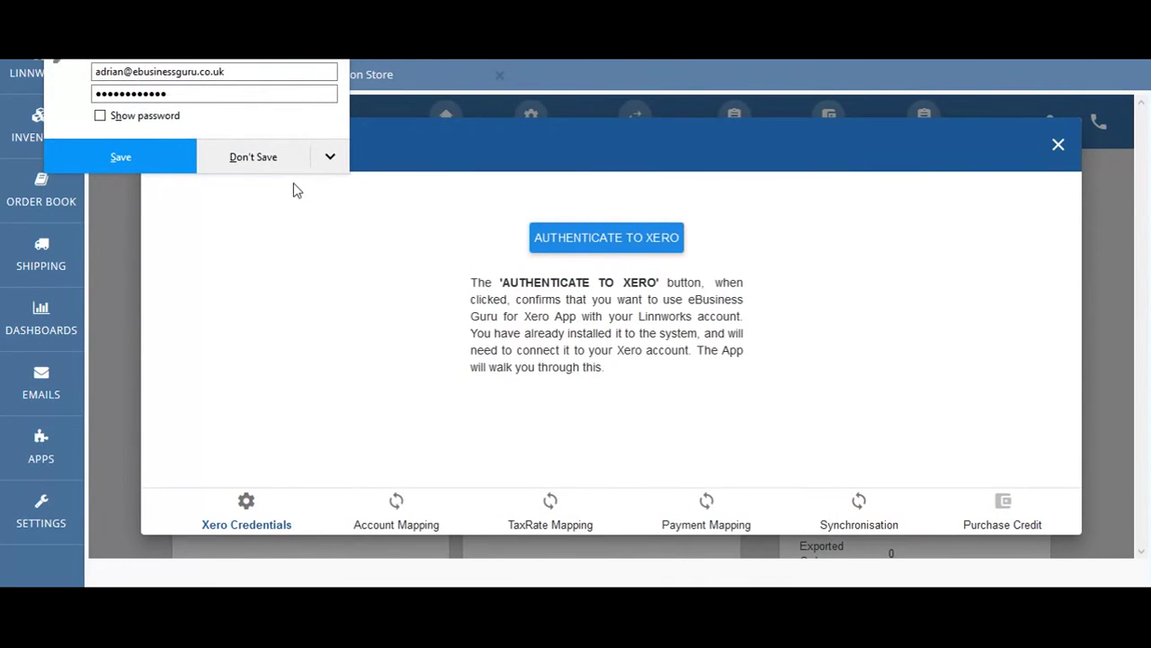
Dismiss the browser's save-login prompt
left_click(265, 164)
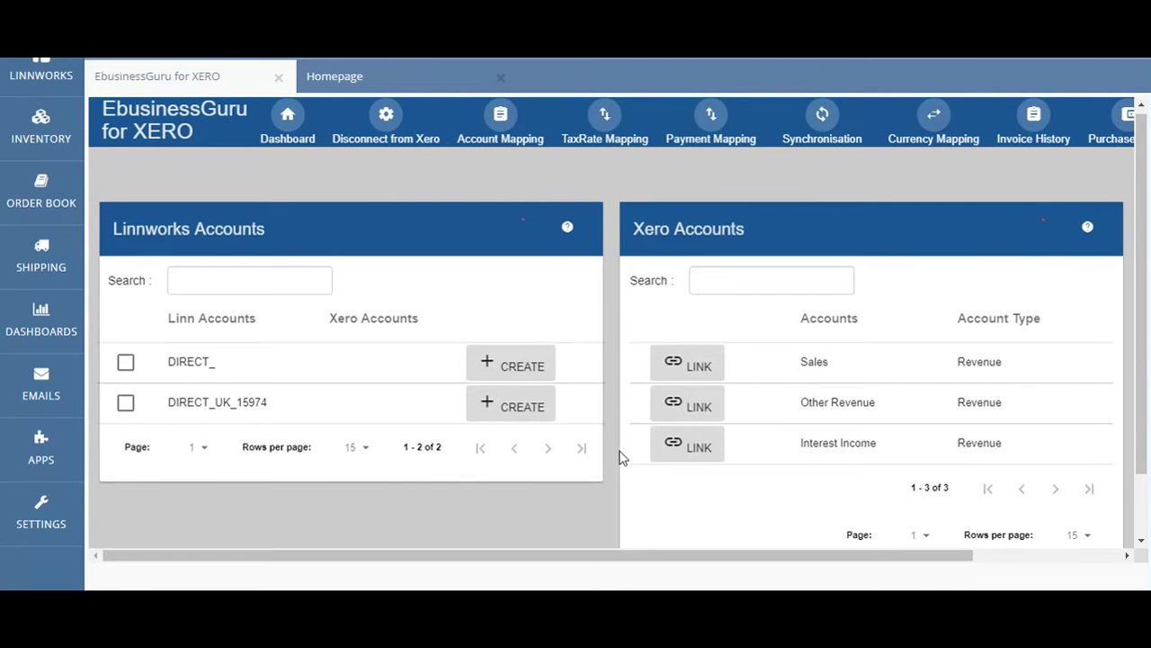
left_click(125, 364)
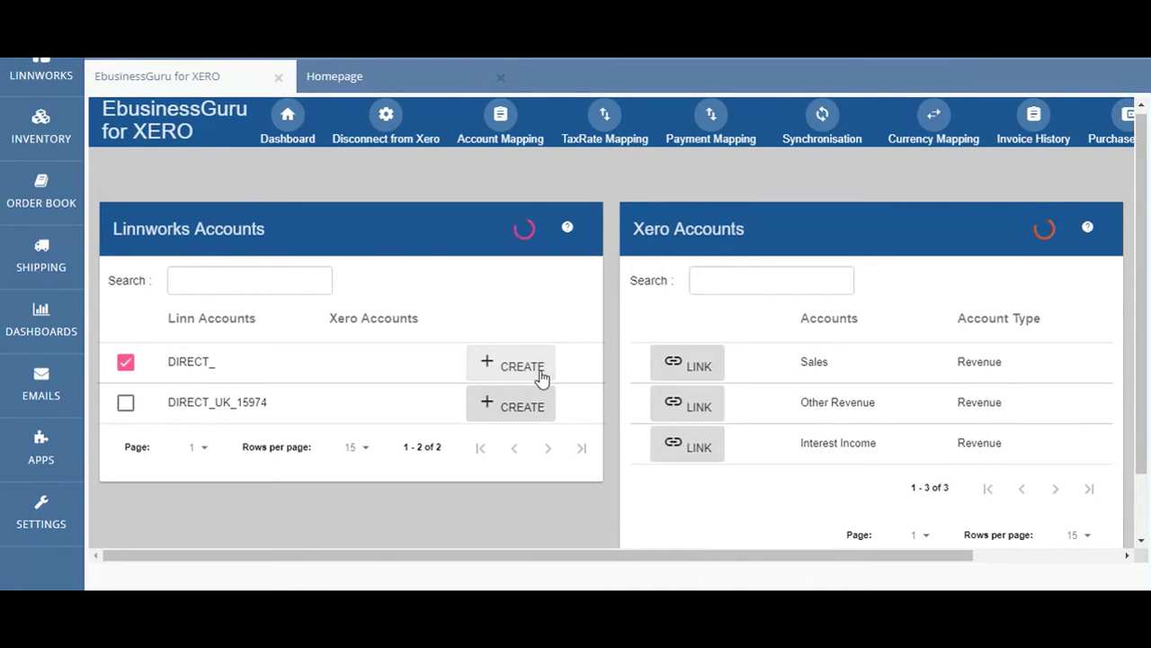
left_click(689, 376)
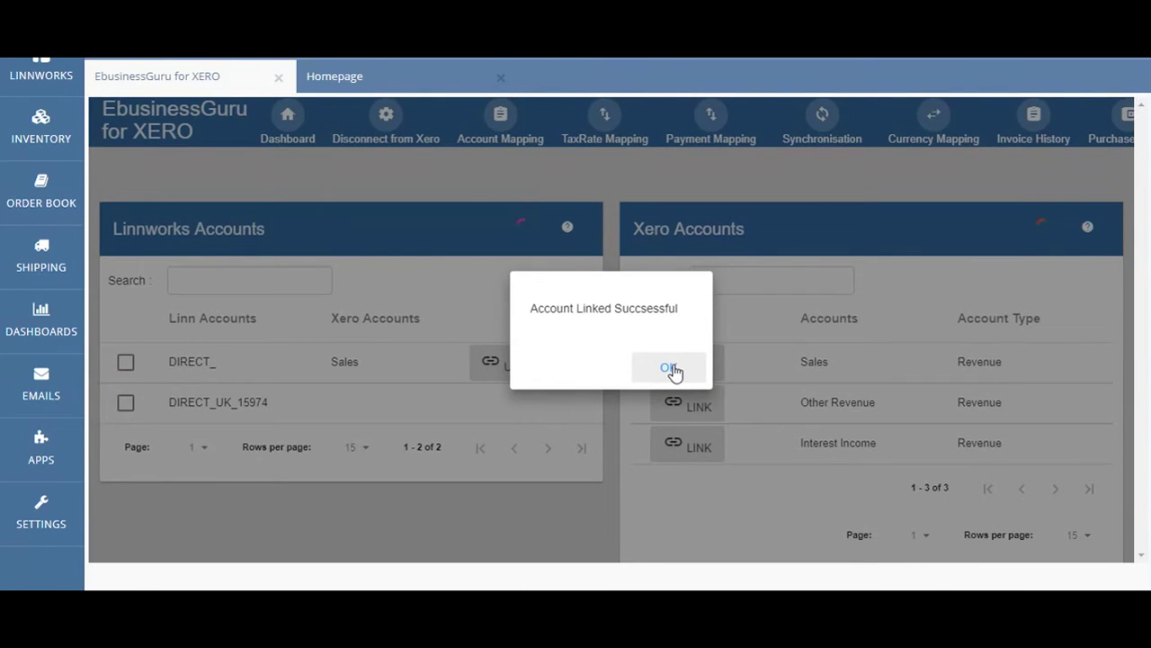
left_click(670, 369)
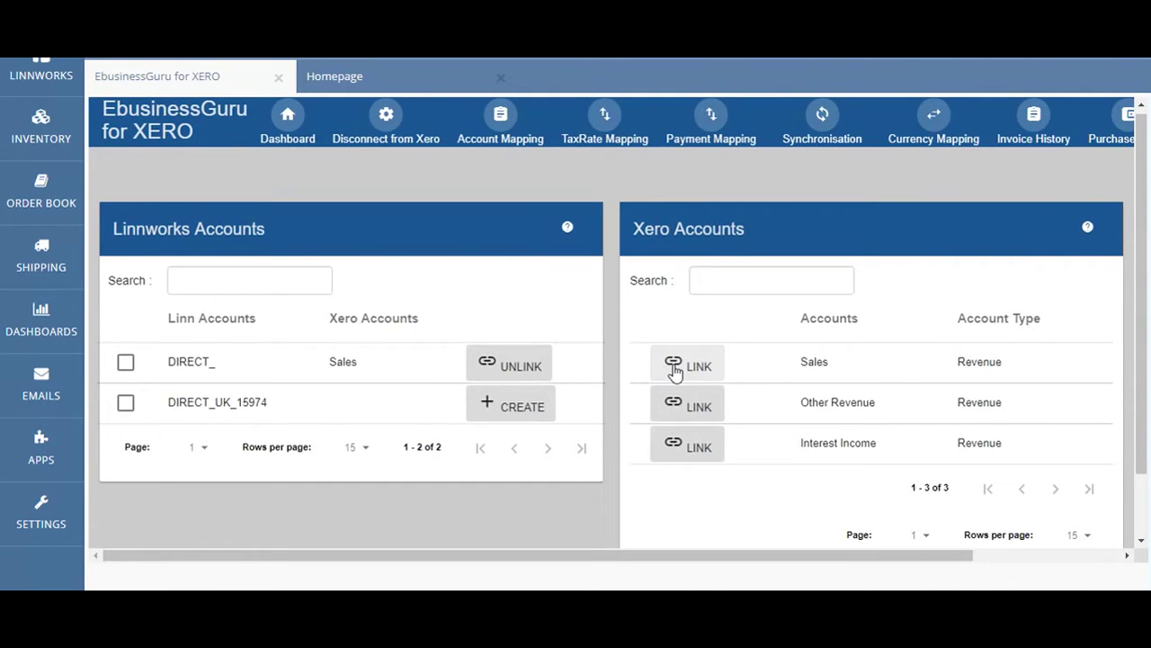
left_click(512, 362)
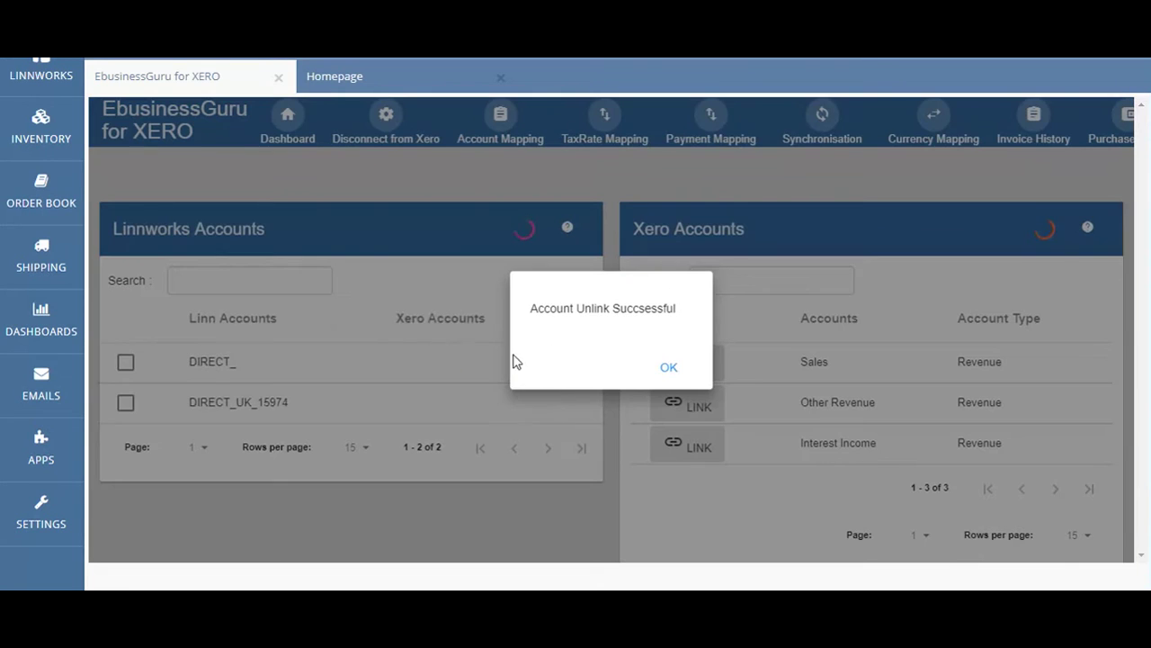
left_click(667, 364)
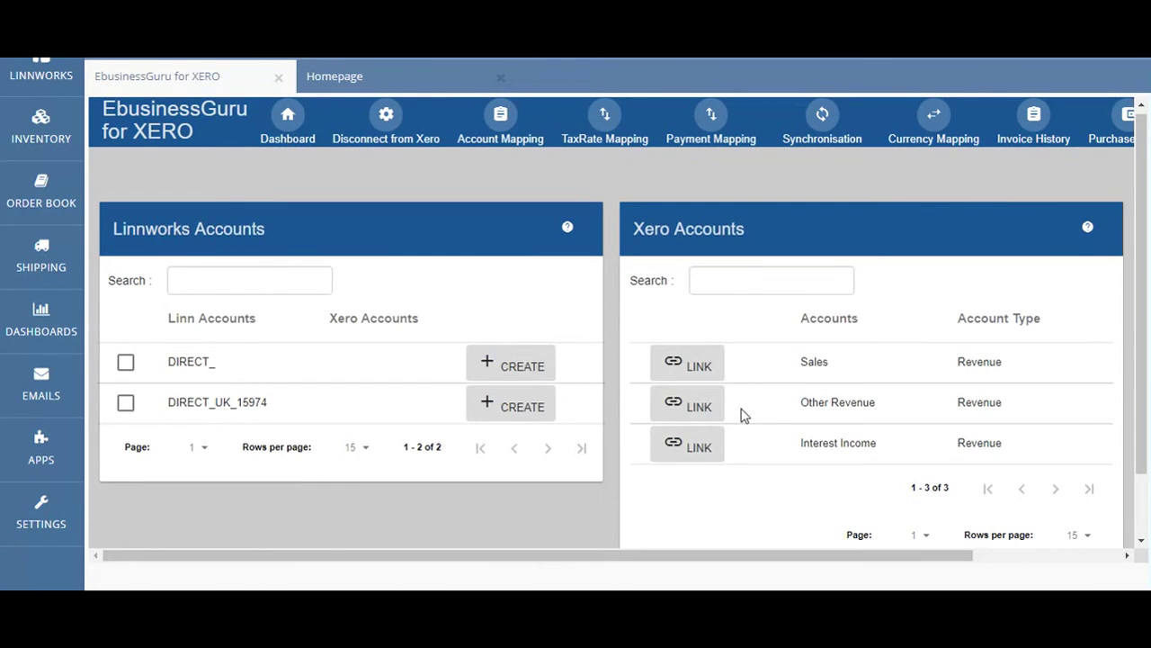
left_click(537, 366)
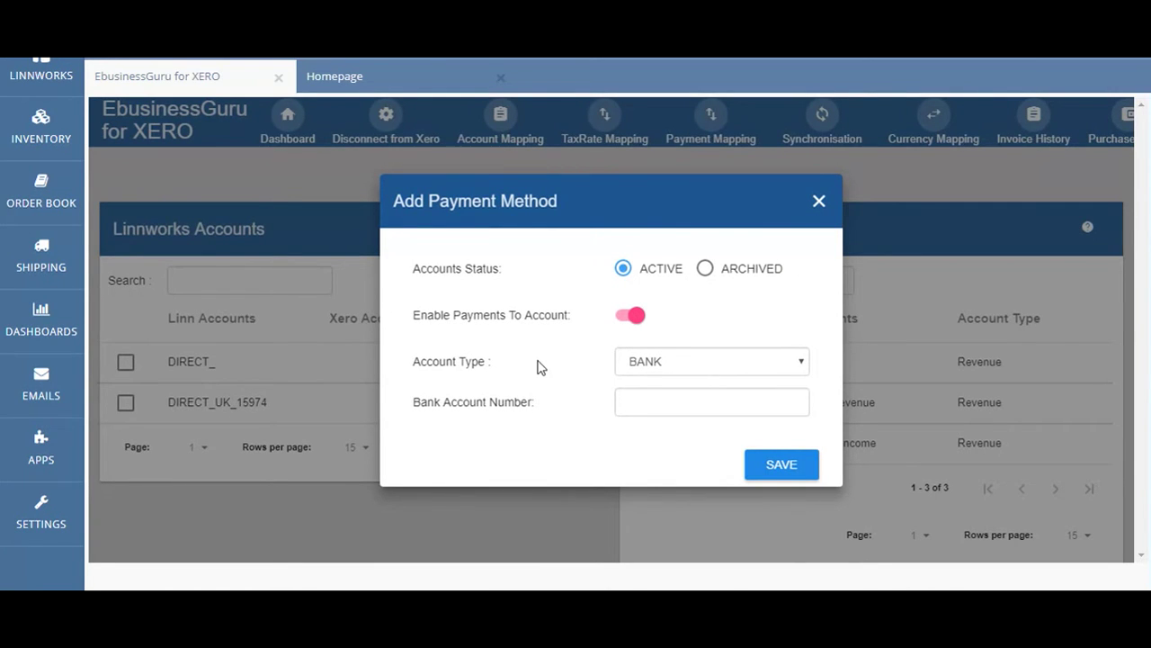
Set the DIRECT_ payment method's account type to SALES
left_click(686, 378)
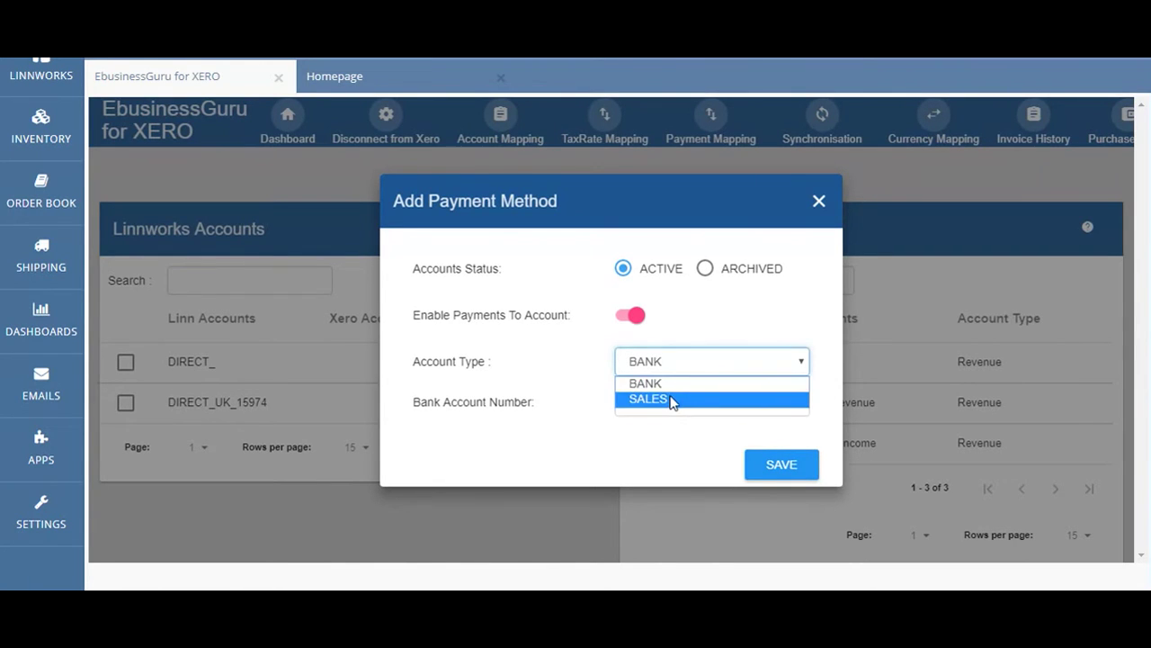
left_click(674, 400)
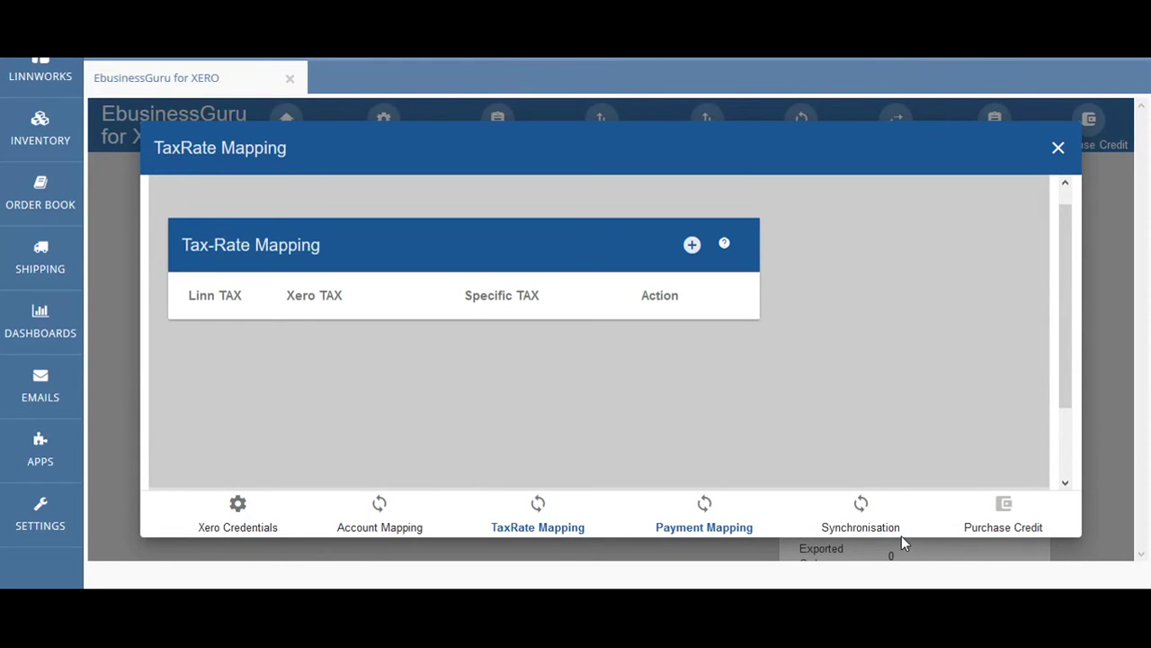
Add a tax mapping pairing Xero '5% (VAT on Income)' with Linnworks tax 20 and save it
left_click(691, 247)
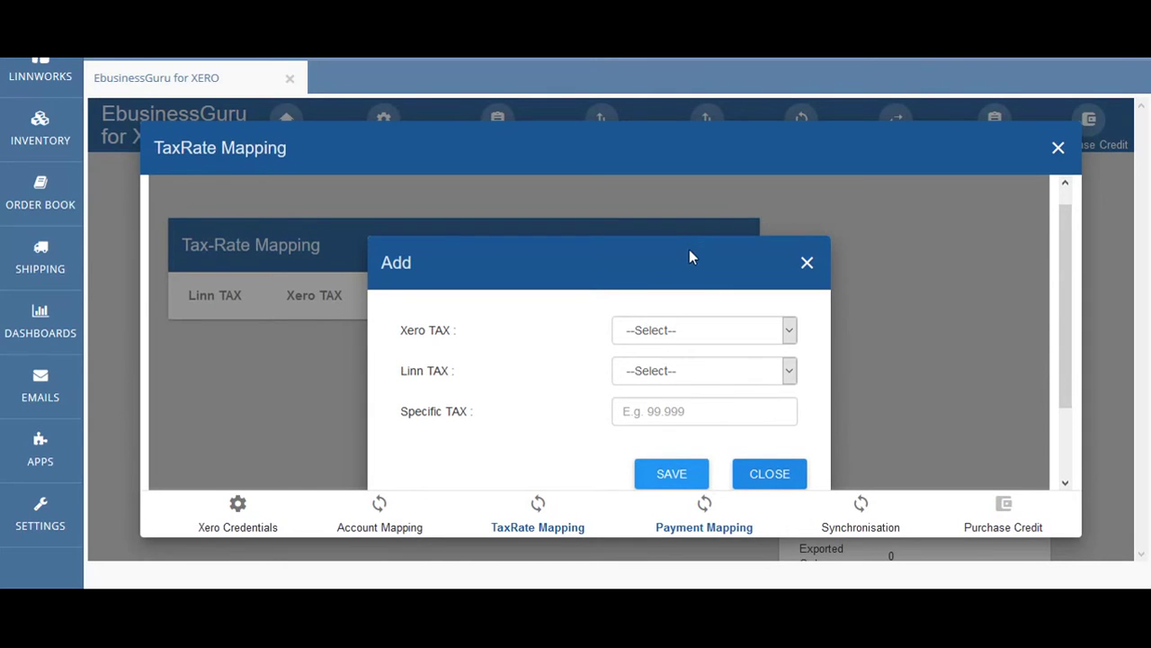
left_click(738, 372)
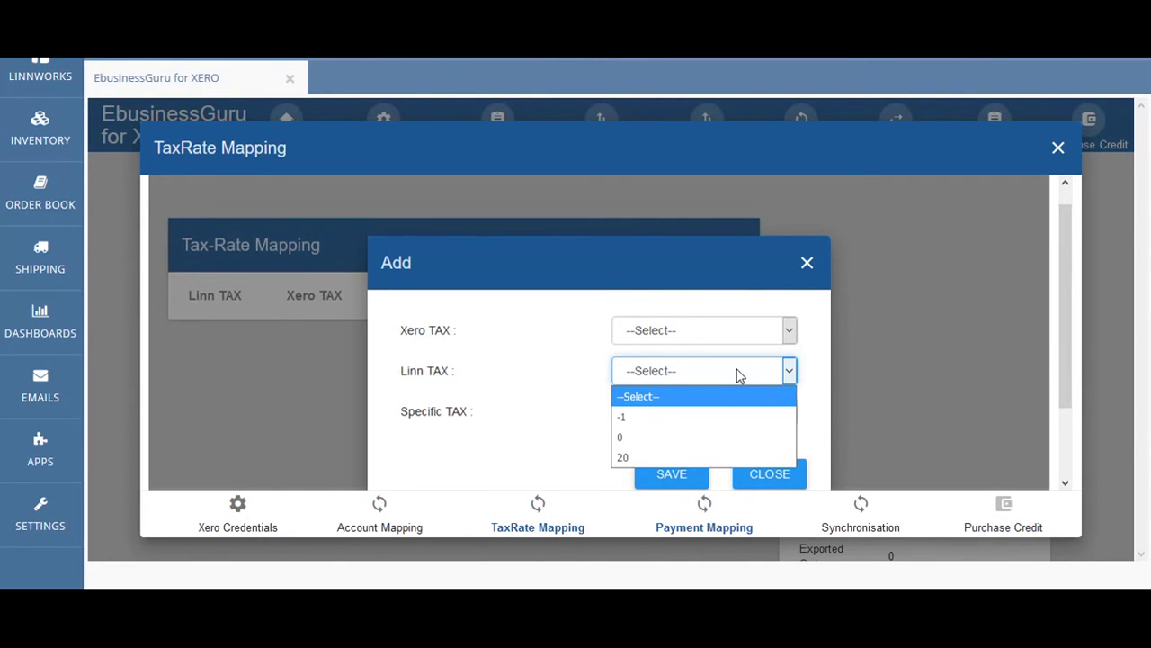
left_click(565, 425)
left_click(645, 409)
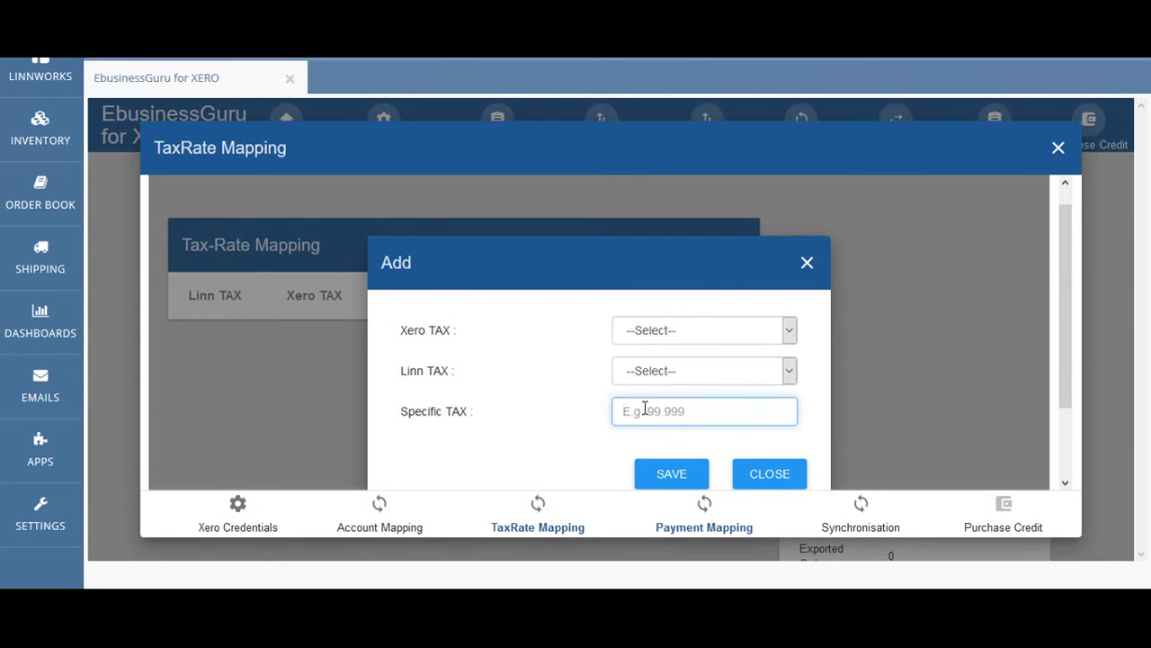
type("7")
key("BackSpace")
left_click(712, 343)
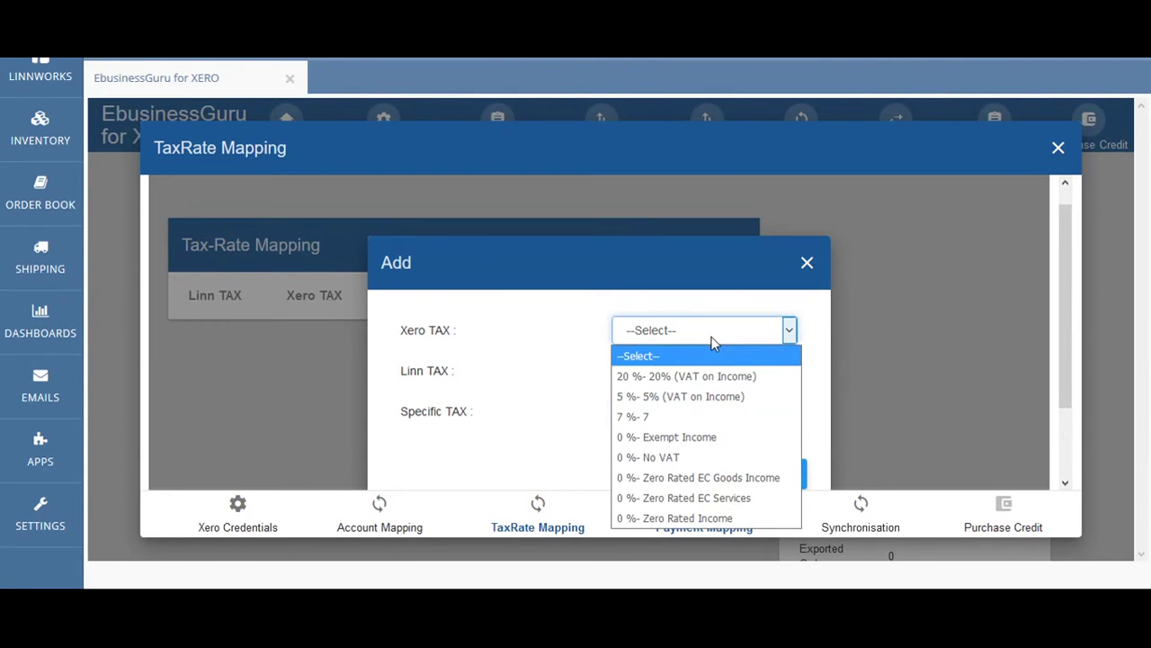
left_click(714, 404)
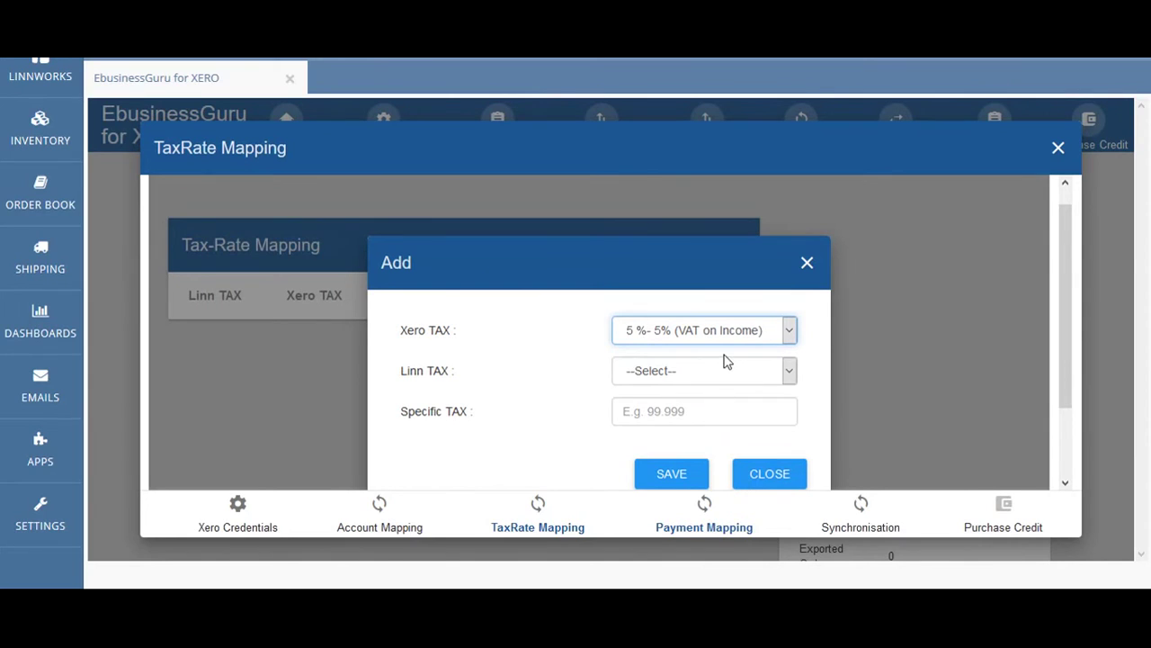
left_click(720, 370)
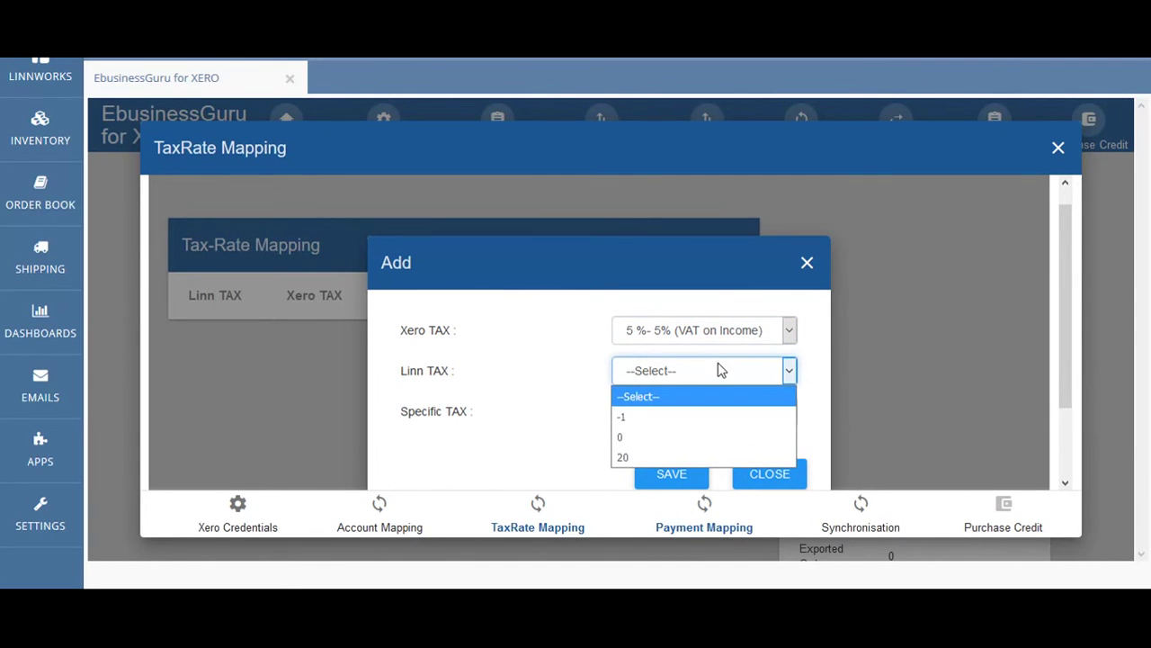
left_click(687, 453)
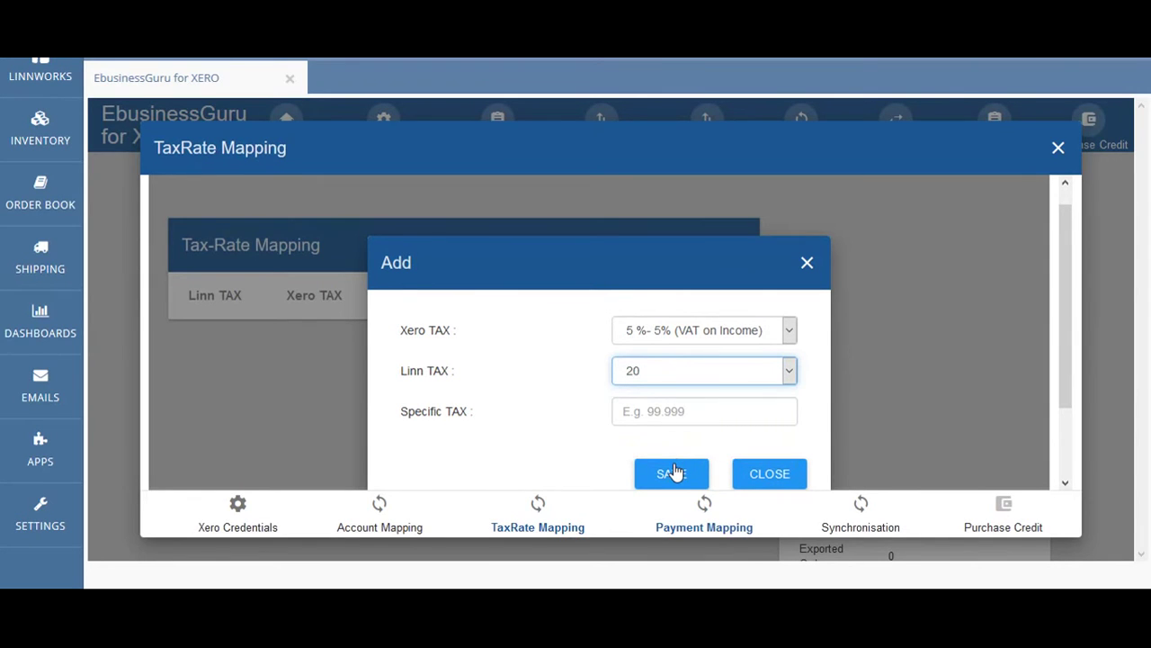
left_click(673, 473)
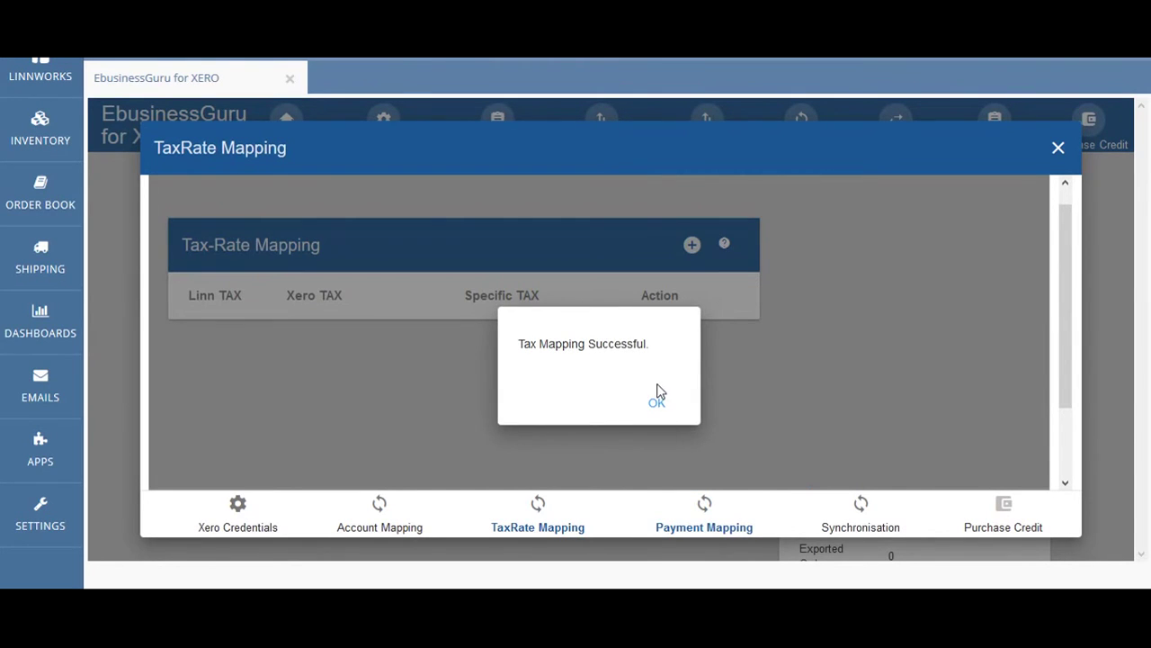
Add and save a payment mapping linking the Default payment method to Xero account PP
left_click(657, 404)
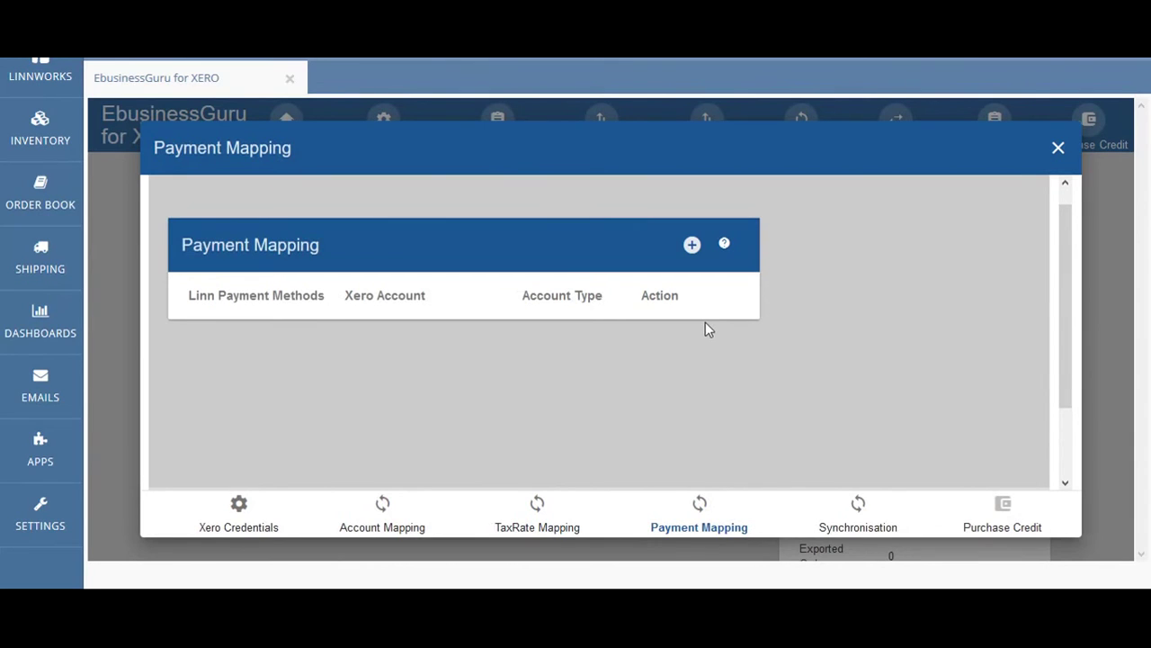
left_click(692, 246)
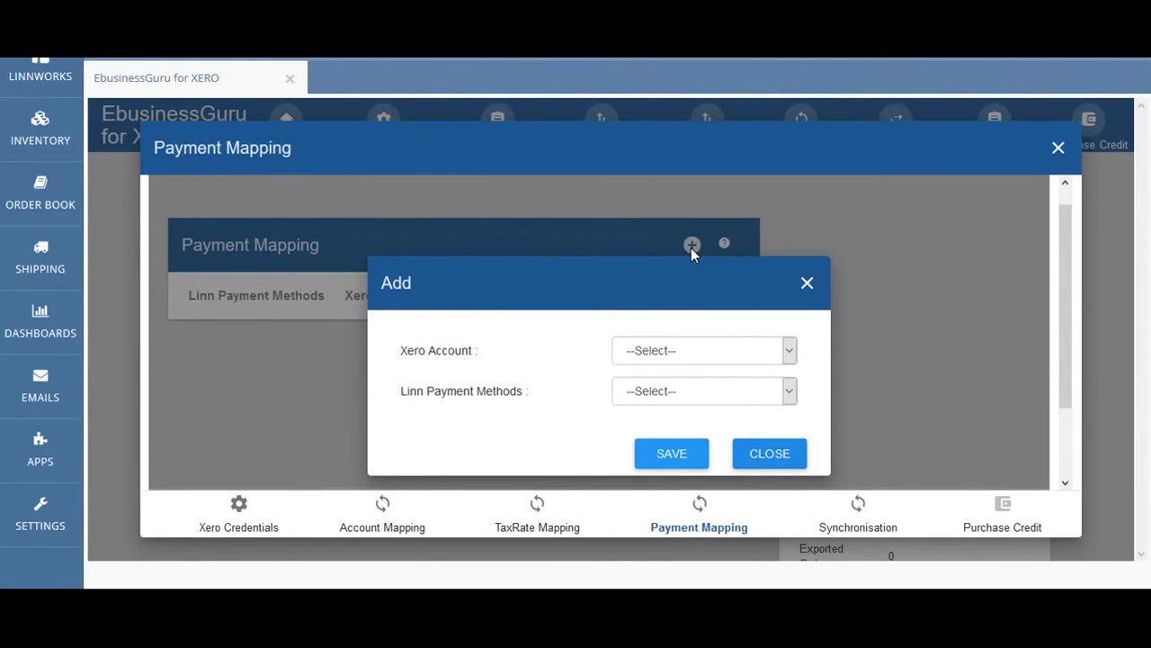
left_click(719, 390)
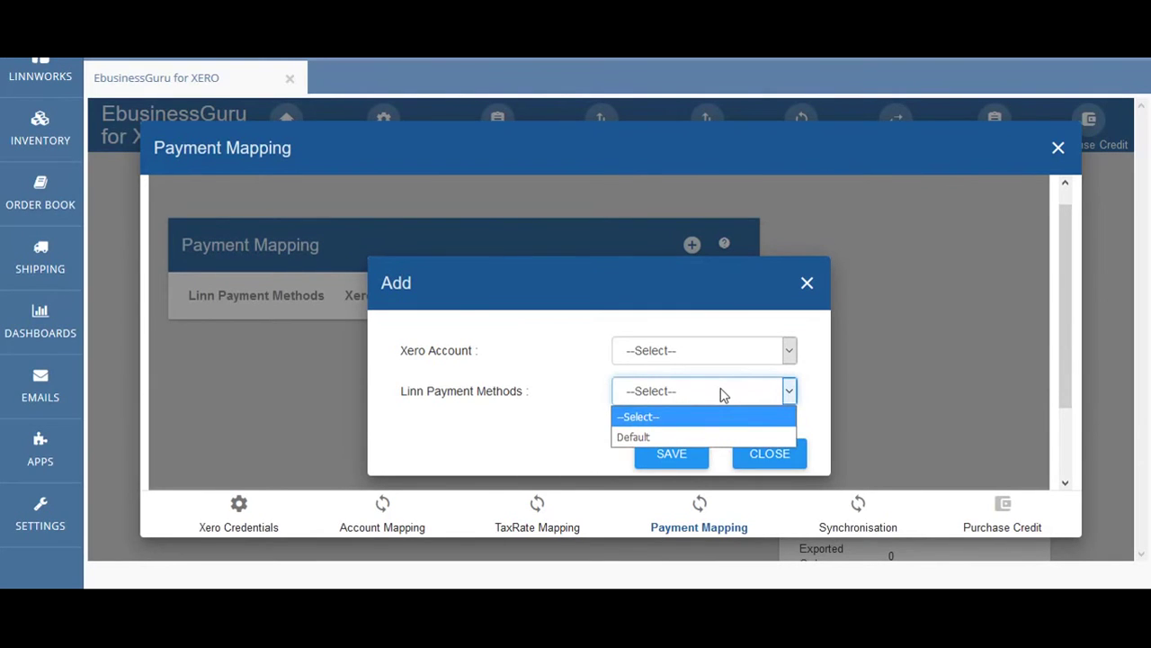
left_click(699, 437)
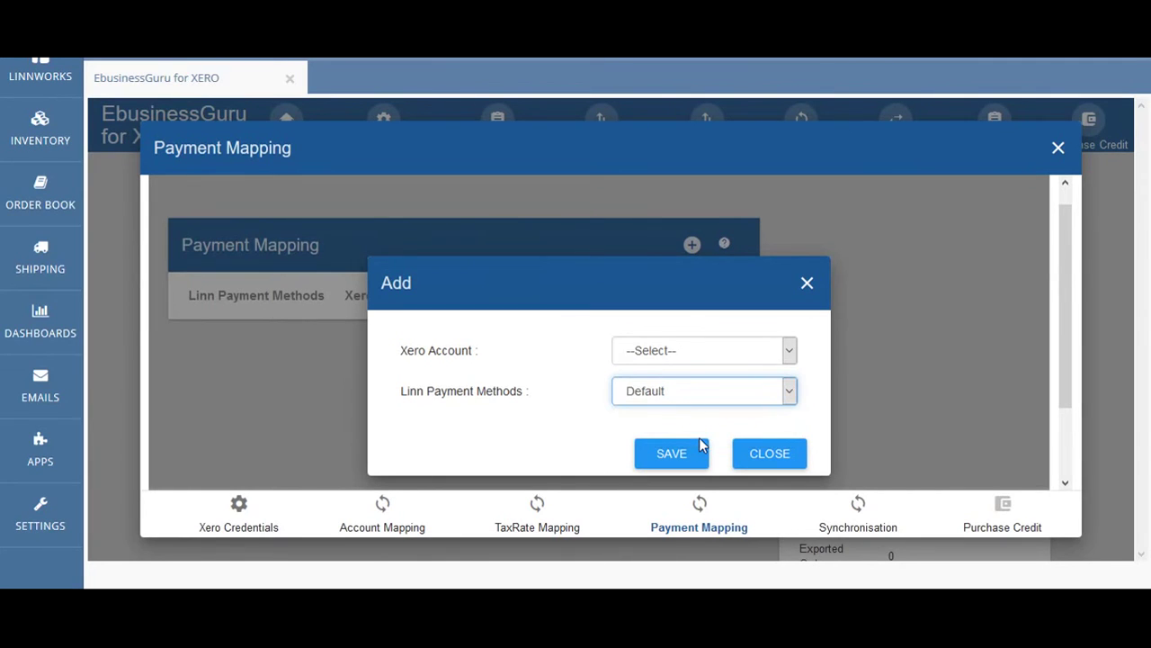
left_click(701, 358)
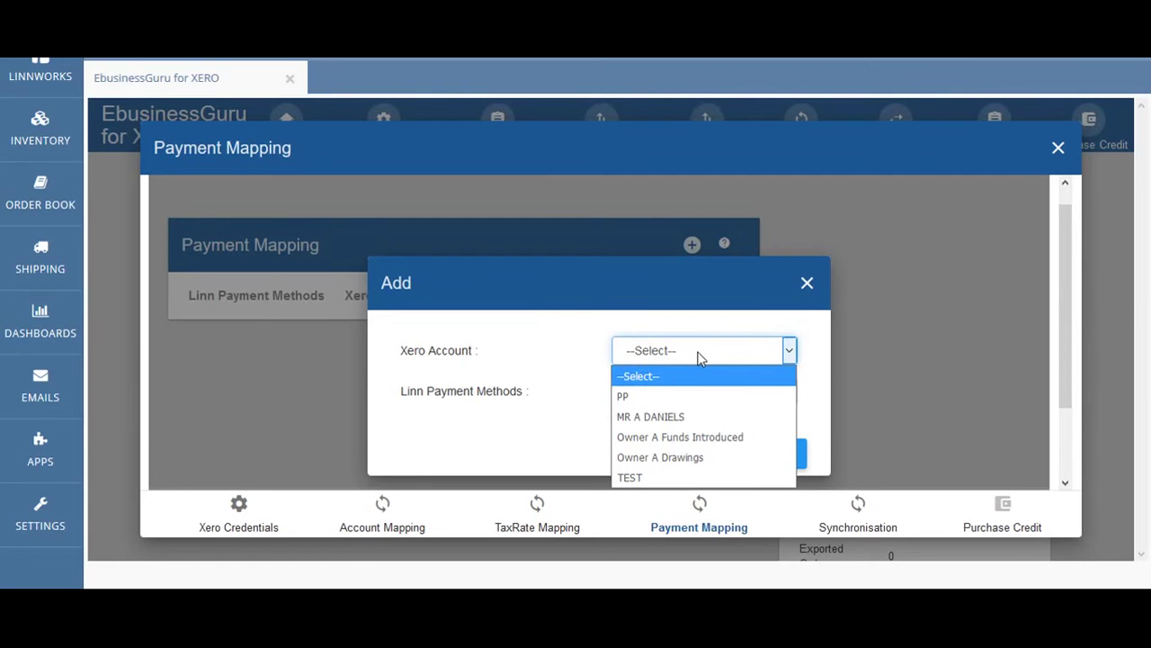
left_click(684, 397)
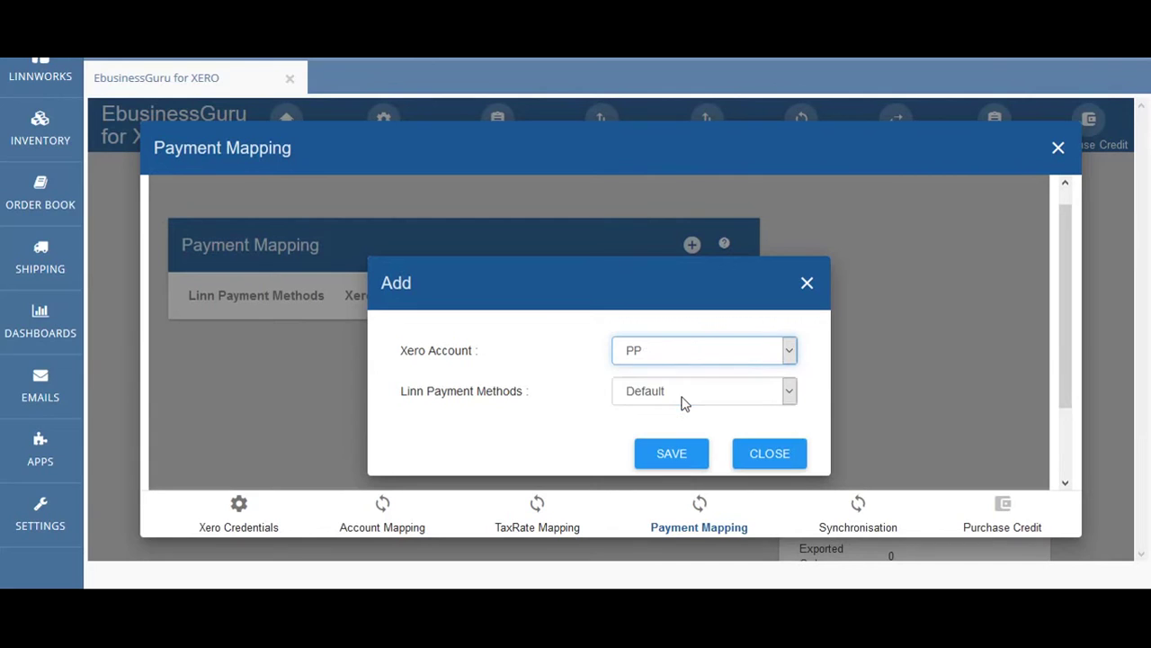
left_click(682, 455)
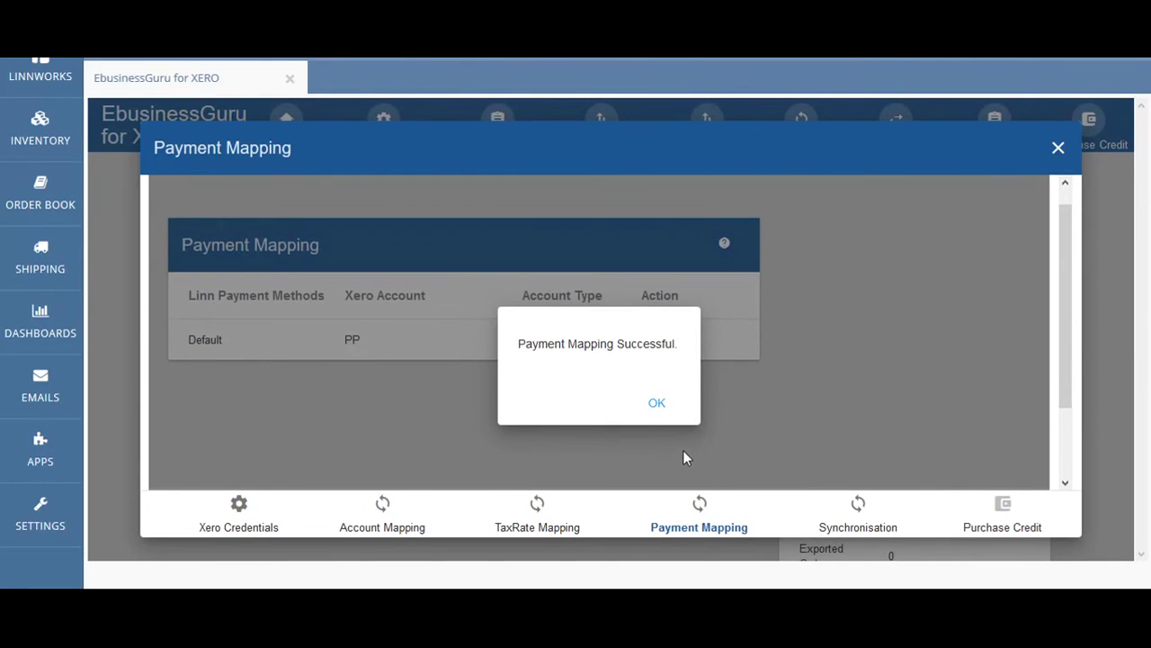
Dismiss the success alert and review the Create Invoices invoice type options
left_click(659, 401)
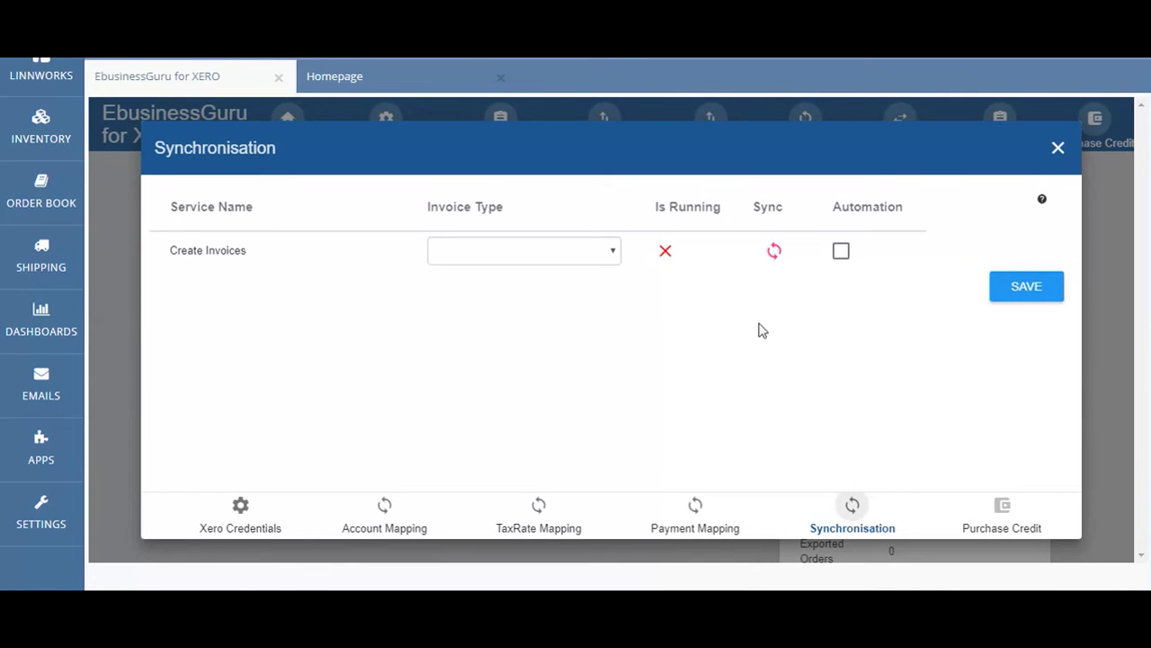
left_click(576, 256)
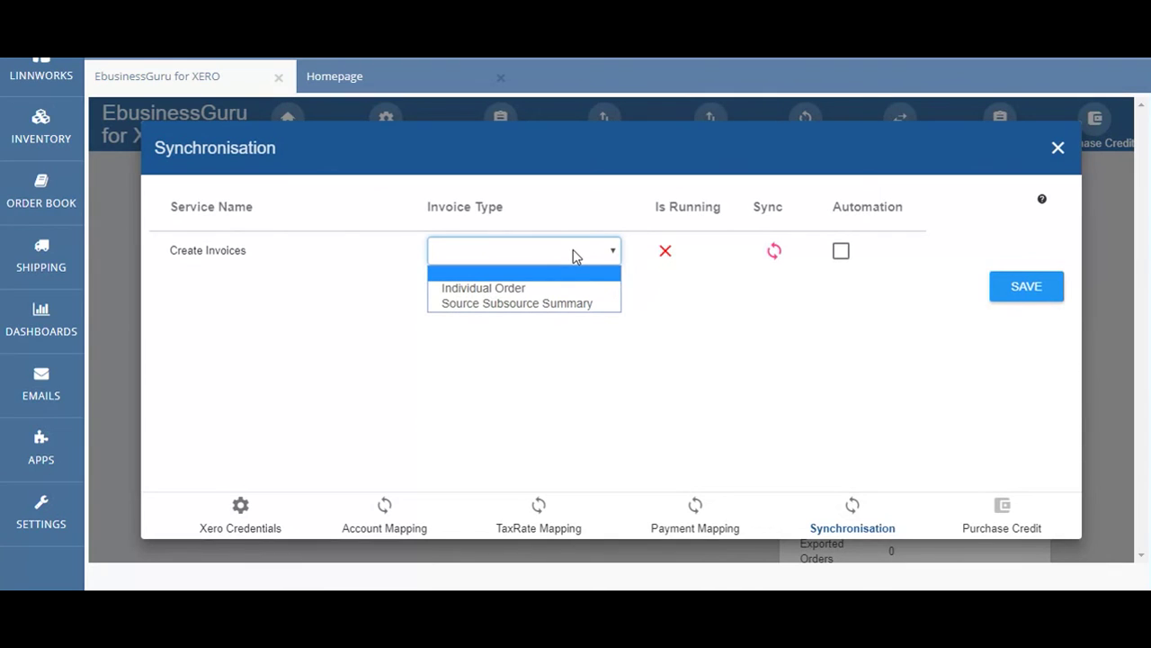
left_click(984, 451)
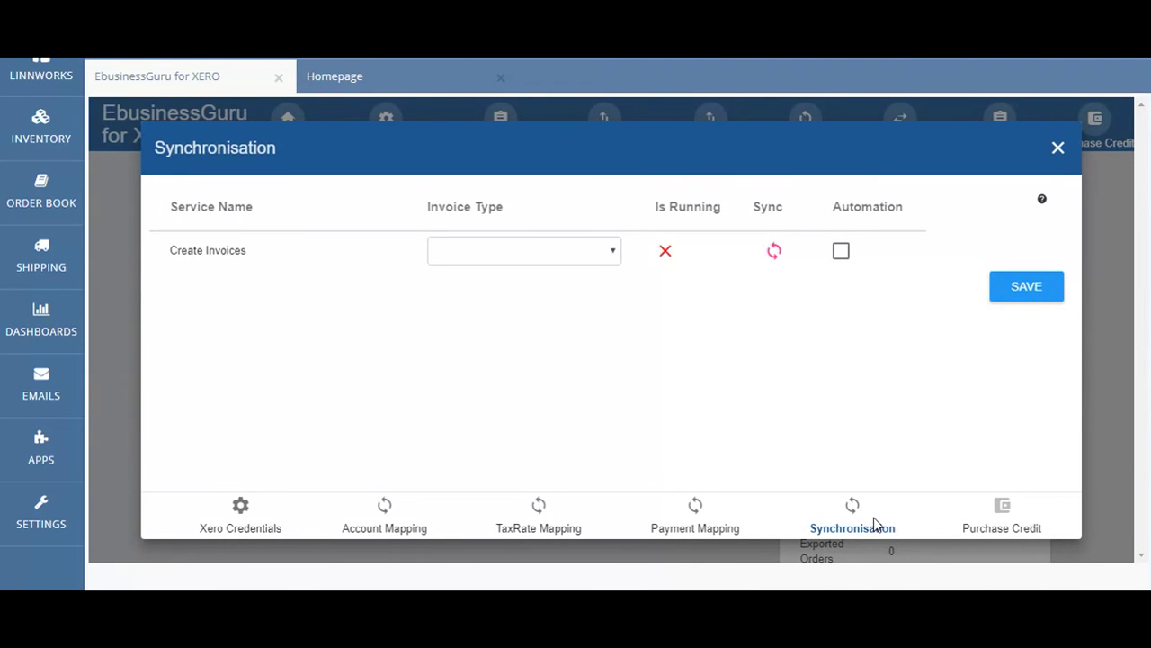
left_click(591, 252)
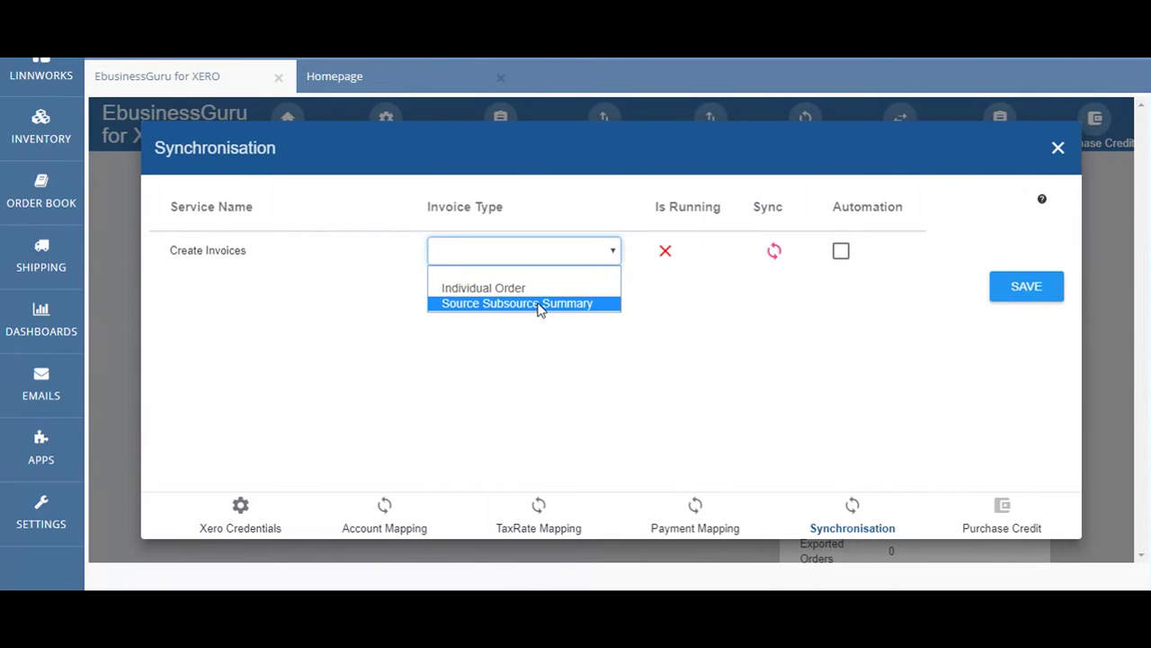
Configure the Create Invoices service for Individual Order invoices with automation enabled
left_click(656, 283)
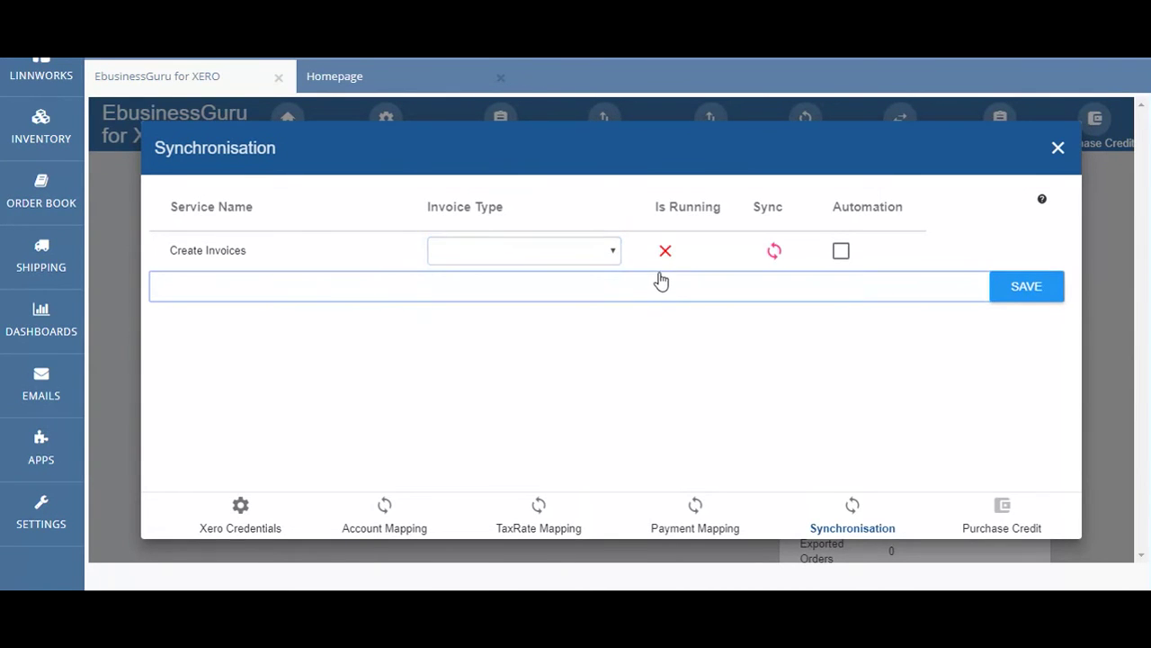
double_click(663, 257)
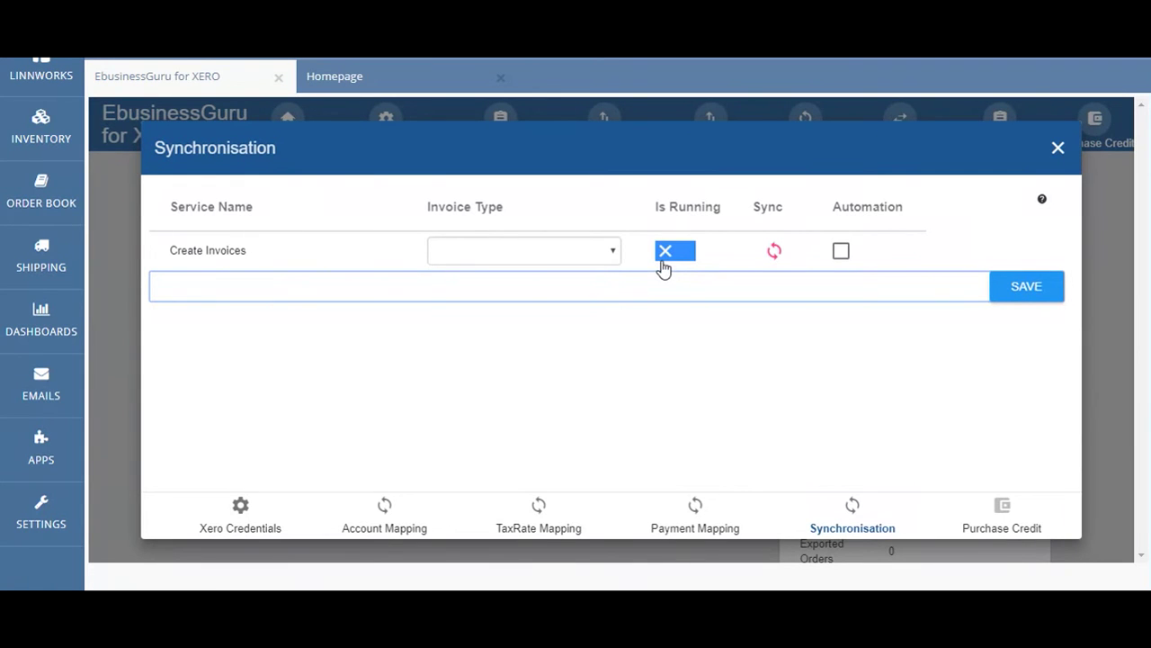
triple_click(774, 252)
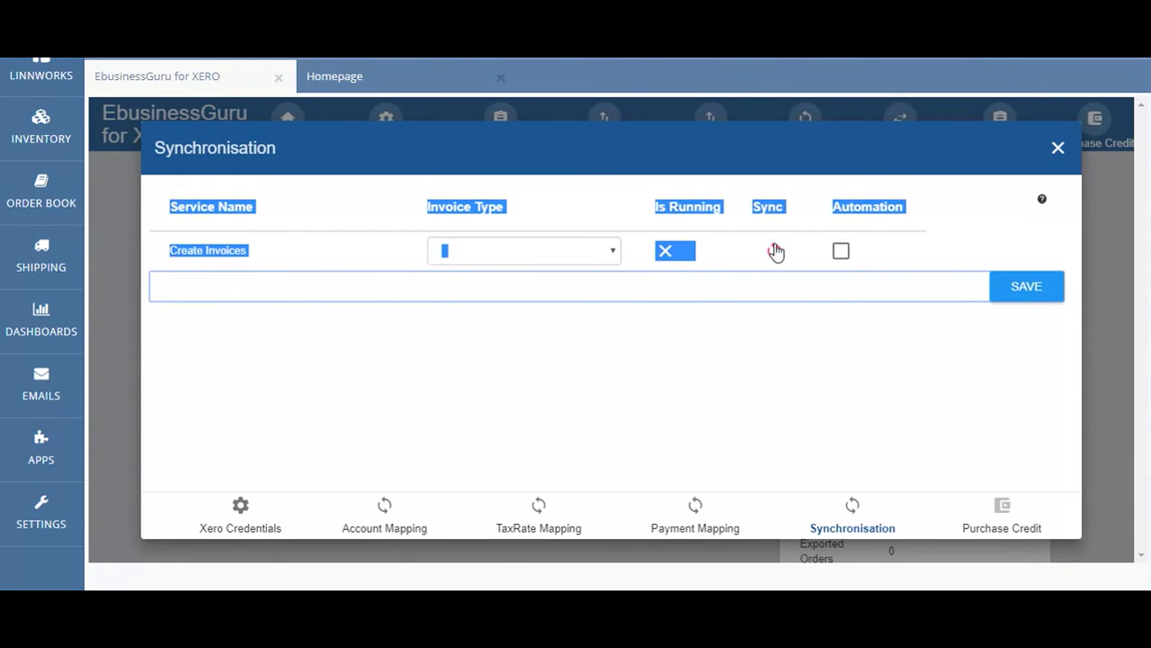
left_click(766, 291)
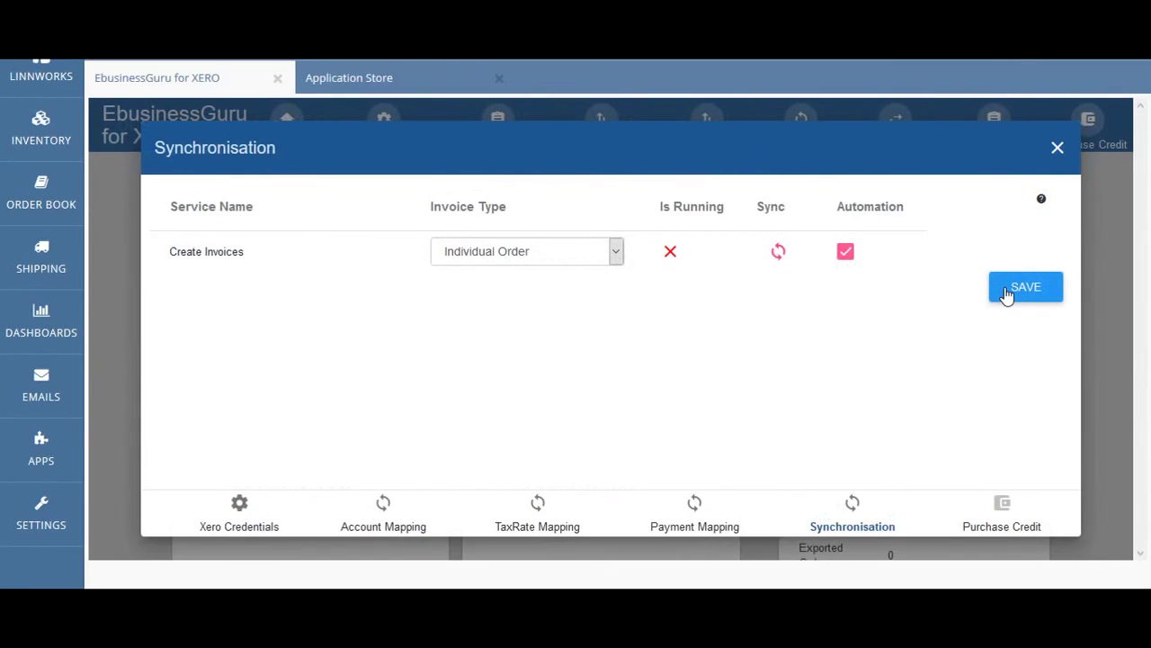
View the subscription upgrade editions and select Enterprise Edition
left_click(1026, 286)
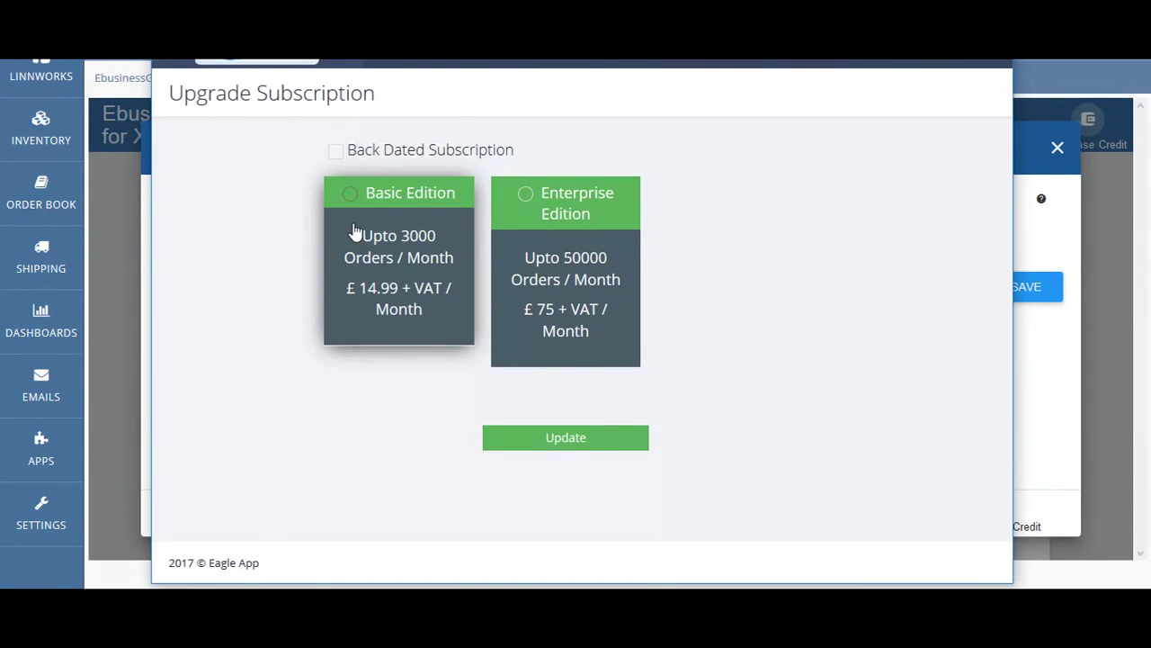
left_click(526, 196)
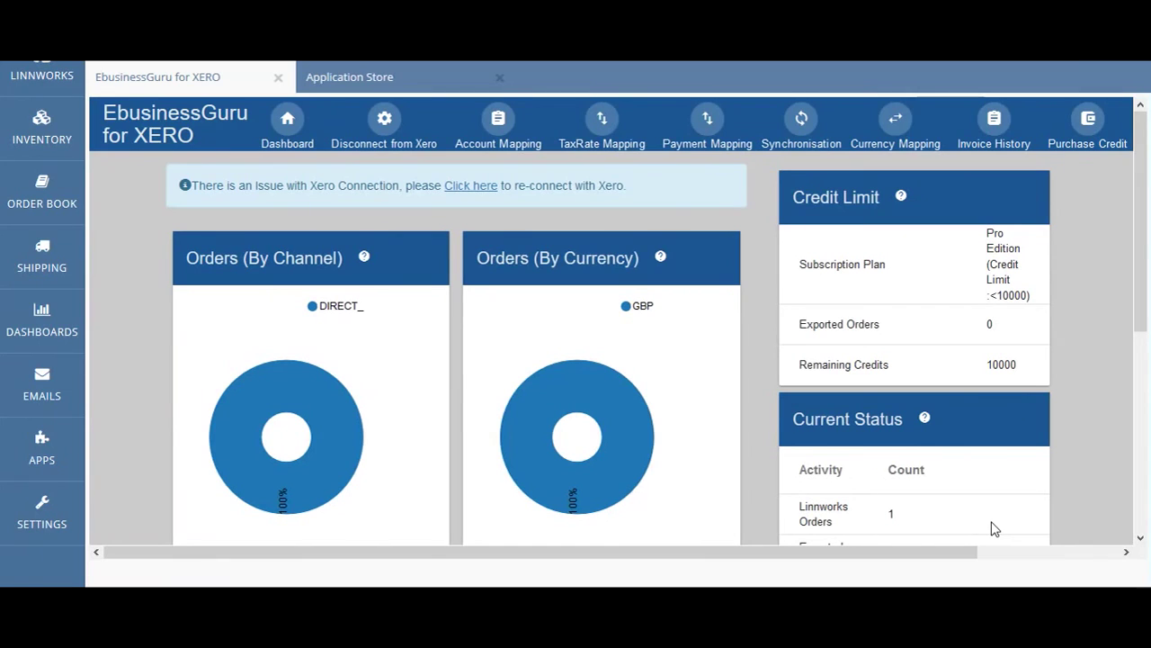
Return to the EbusinessGuru dashboard, review its help tooltips, and scroll through the page
left_click(301, 131)
mouse_move(367, 258)
mouse_move(661, 260)
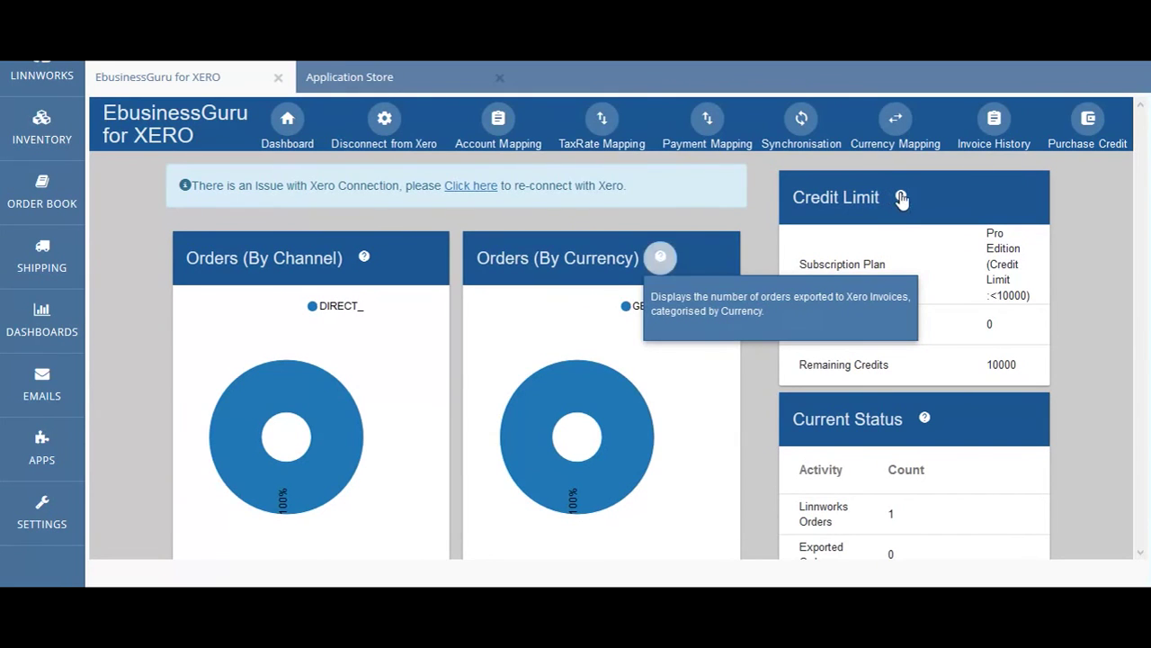
mouse_move(902, 197)
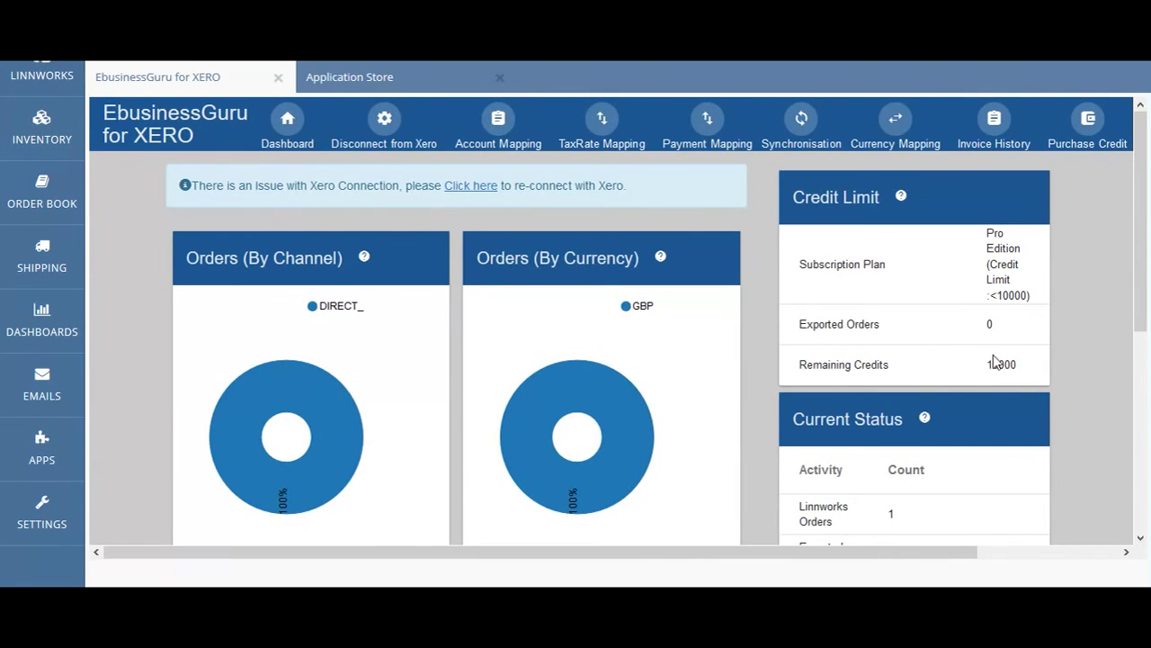
left_click_drag(1135, 304, 1125, 420)
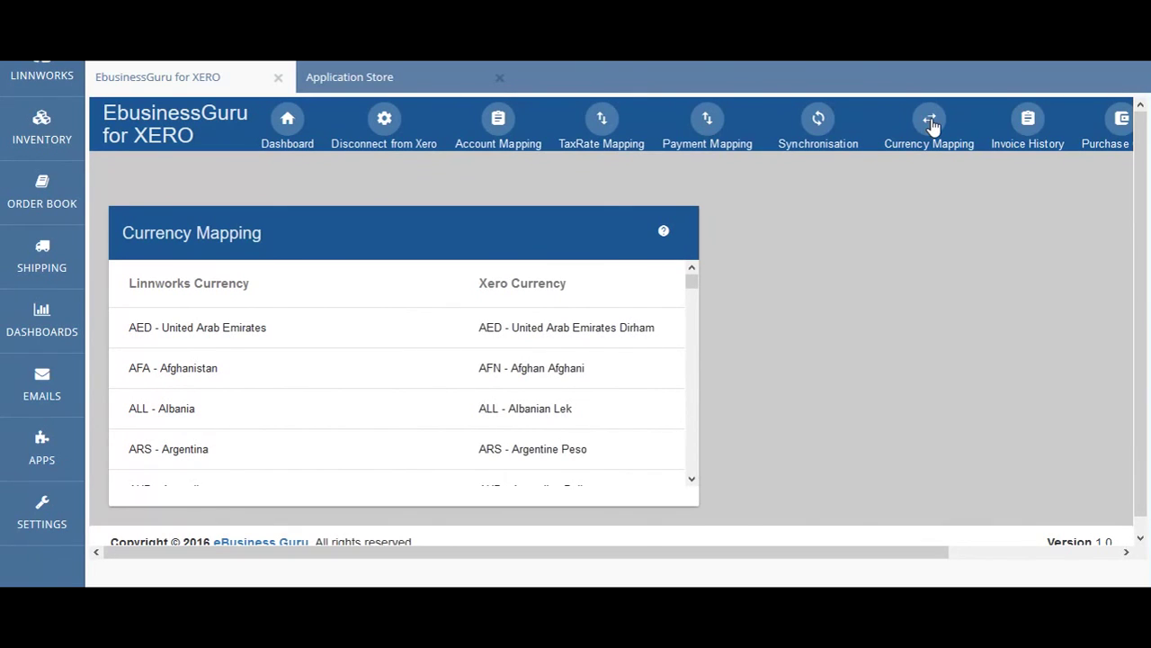
Open the EbusinessGuru Invoice History page, which lists 0 invoices
left_click(1032, 128)
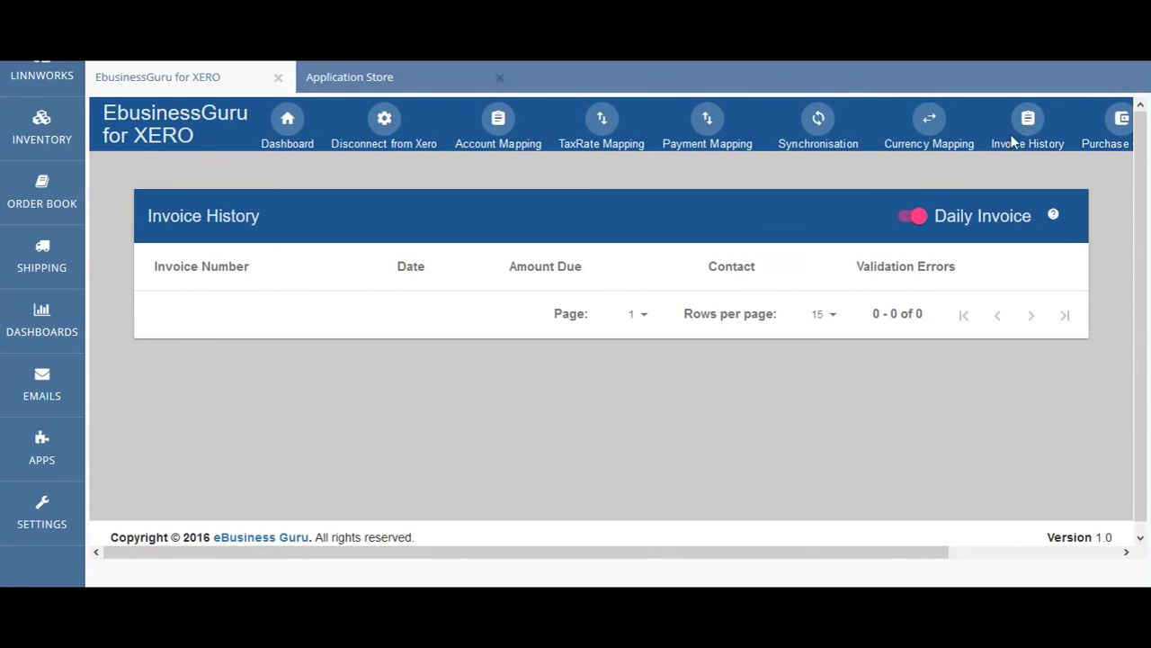
Switch the invoice history from Daily Invoice to Backdated Invoice mode
left_click(917, 217)
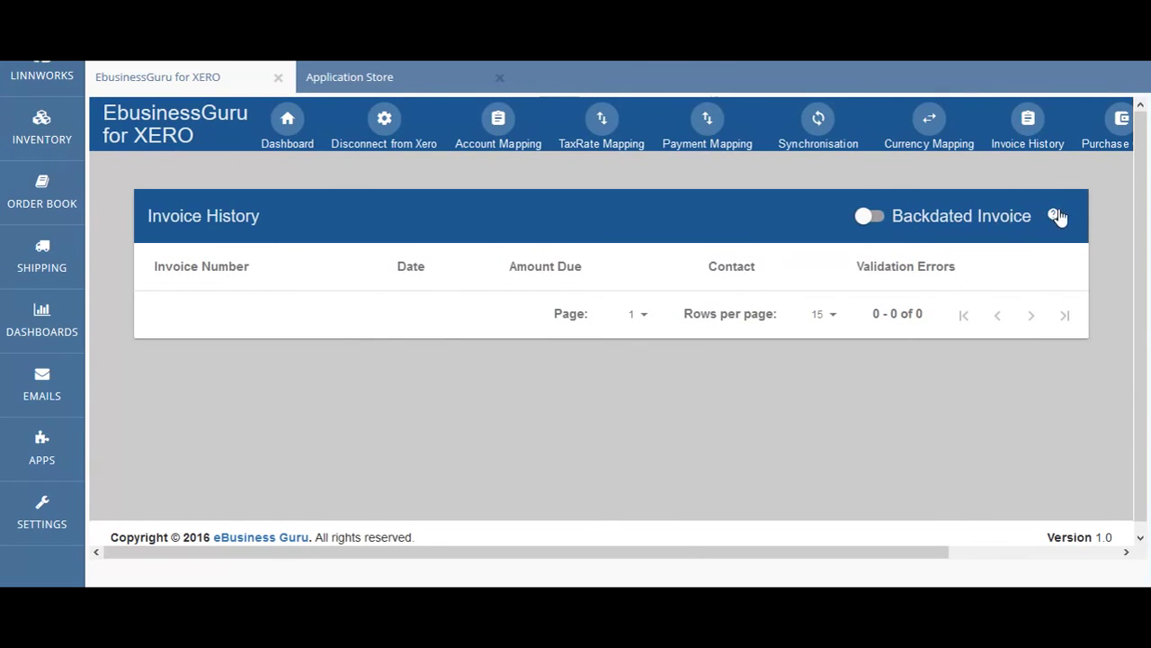
mouse_move(1058, 216)
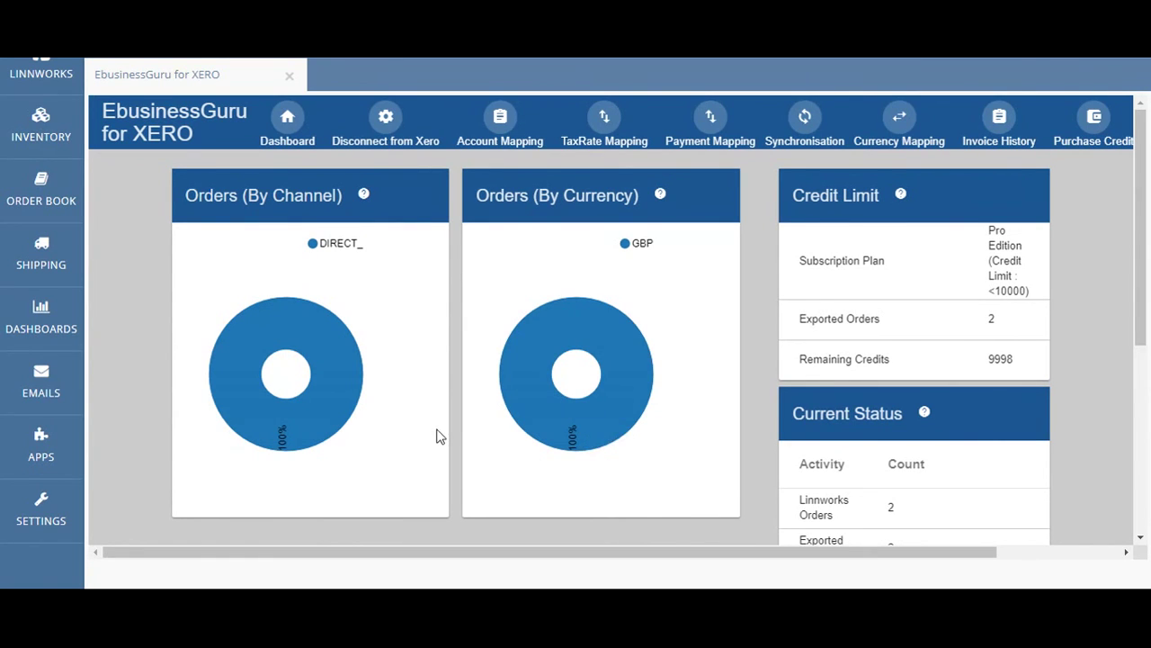
Scroll the dashboard to Exported Orders to Xero, showing invoice DIRECT__GBPDEFAULT02072017 for 10.00
mouse_move(335, 372)
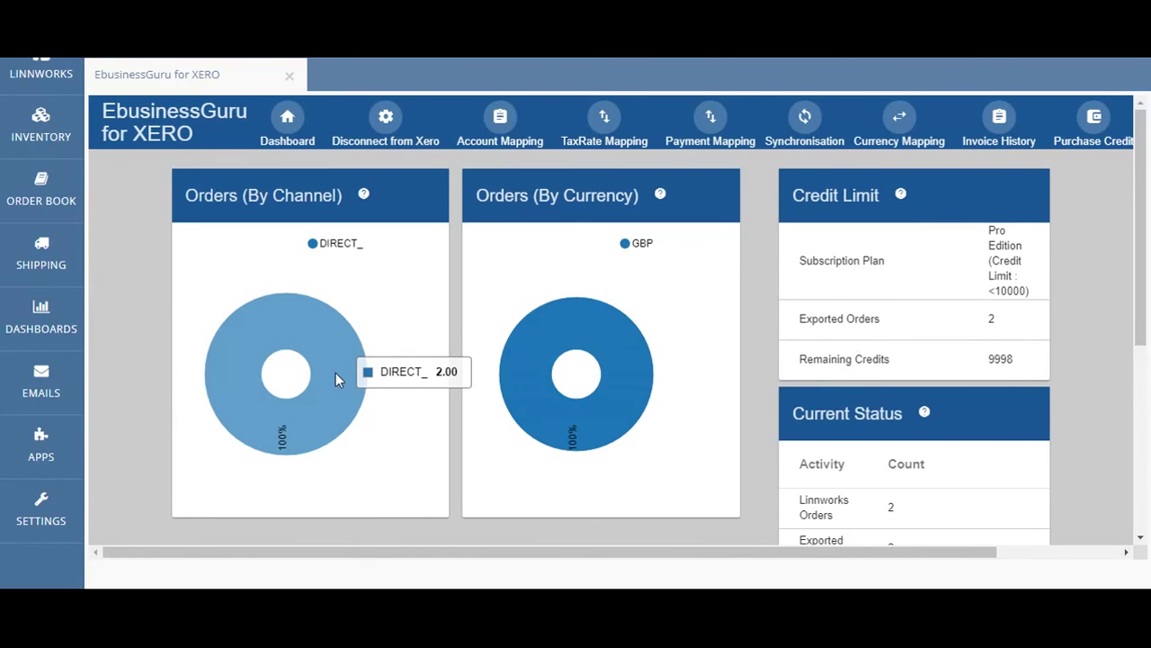
mouse_move(620, 323)
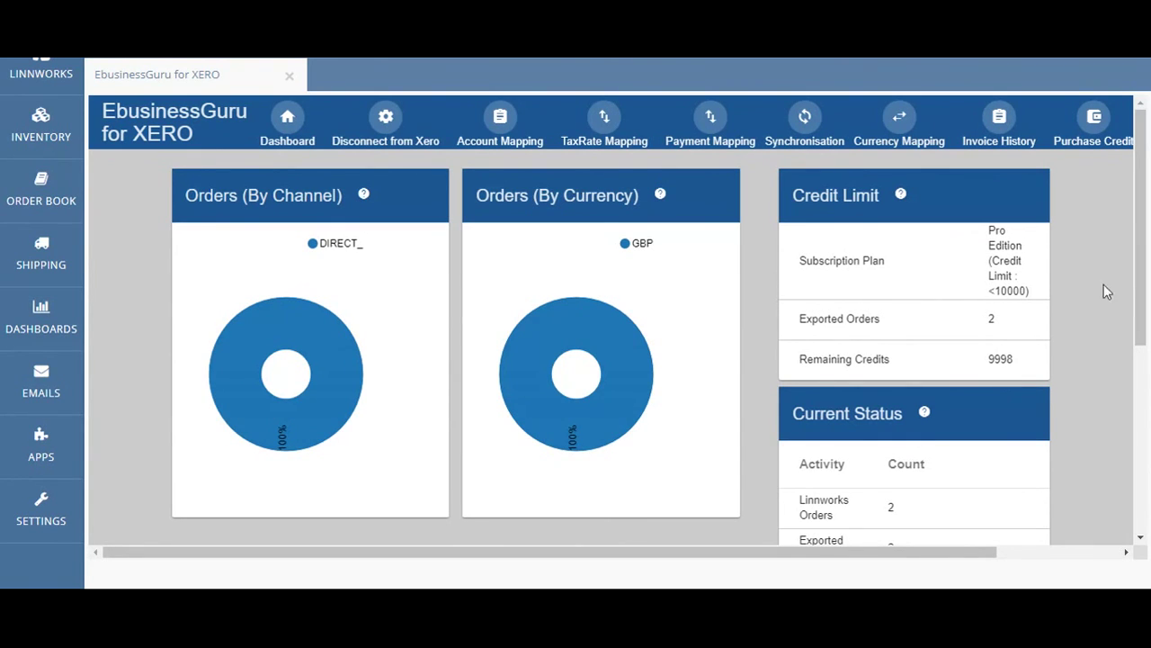
scroll(1138, 295, "down", 1)
scroll(1138, 296, "down", 1)
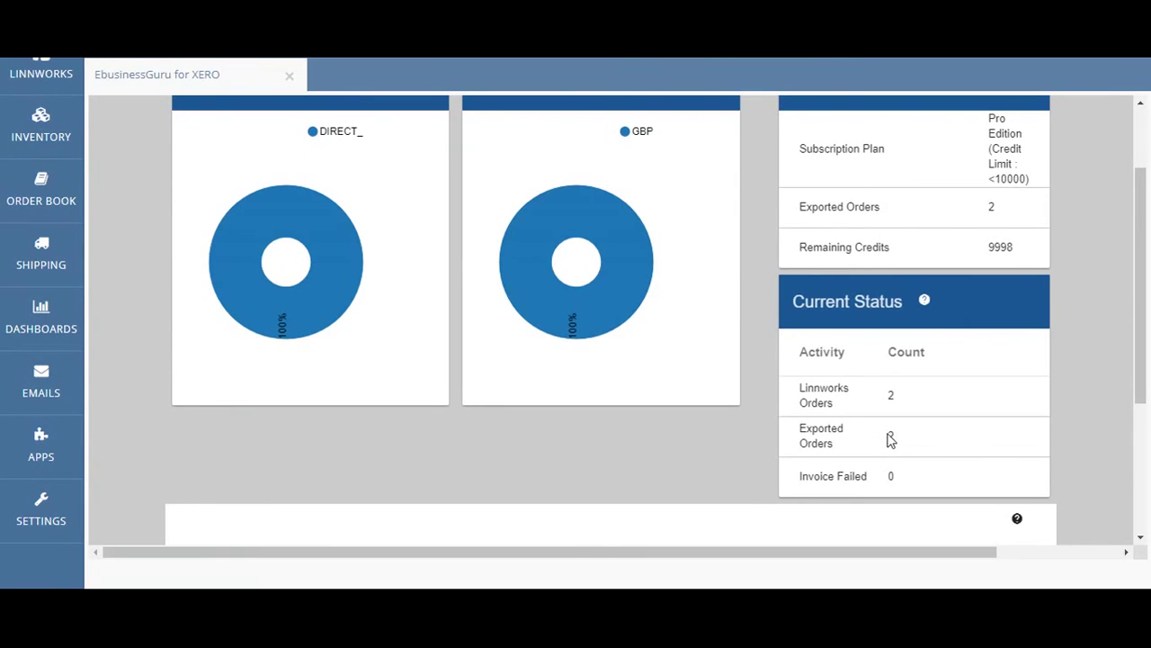
left_click_drag(1139, 335, 1142, 424)
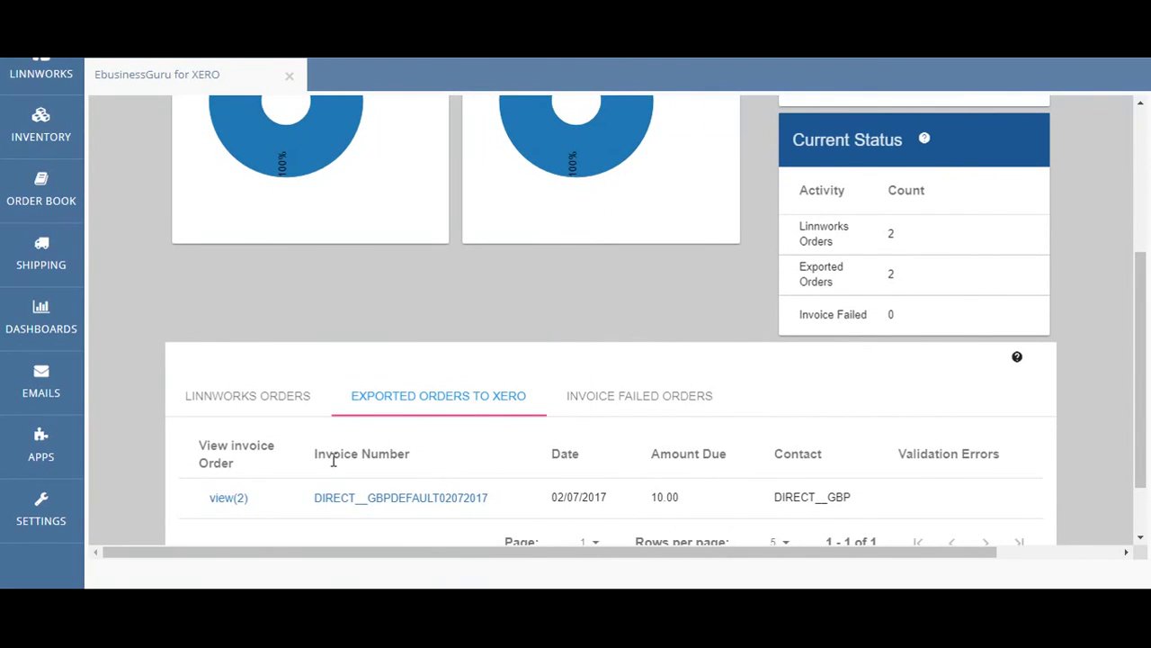
Check the two orders in invoice DIRECT__GBPDEFAULT02072017, then open it in Xero, marked Paid
left_click(241, 504)
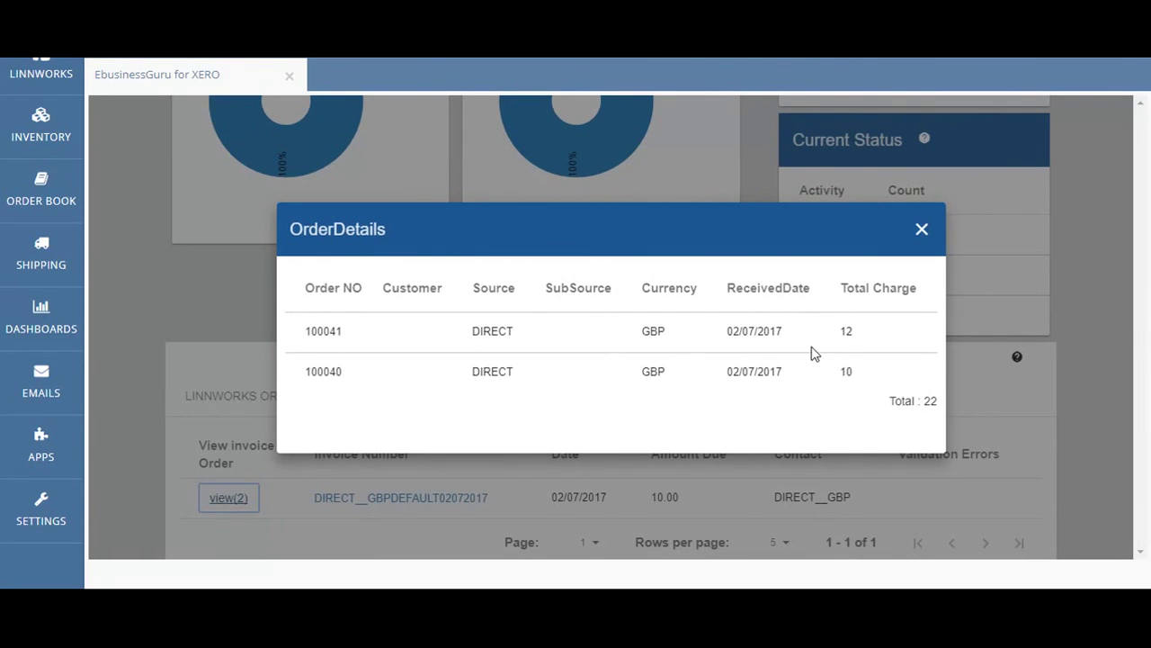
left_click(923, 230)
scroll(611, 319, "down", 2)
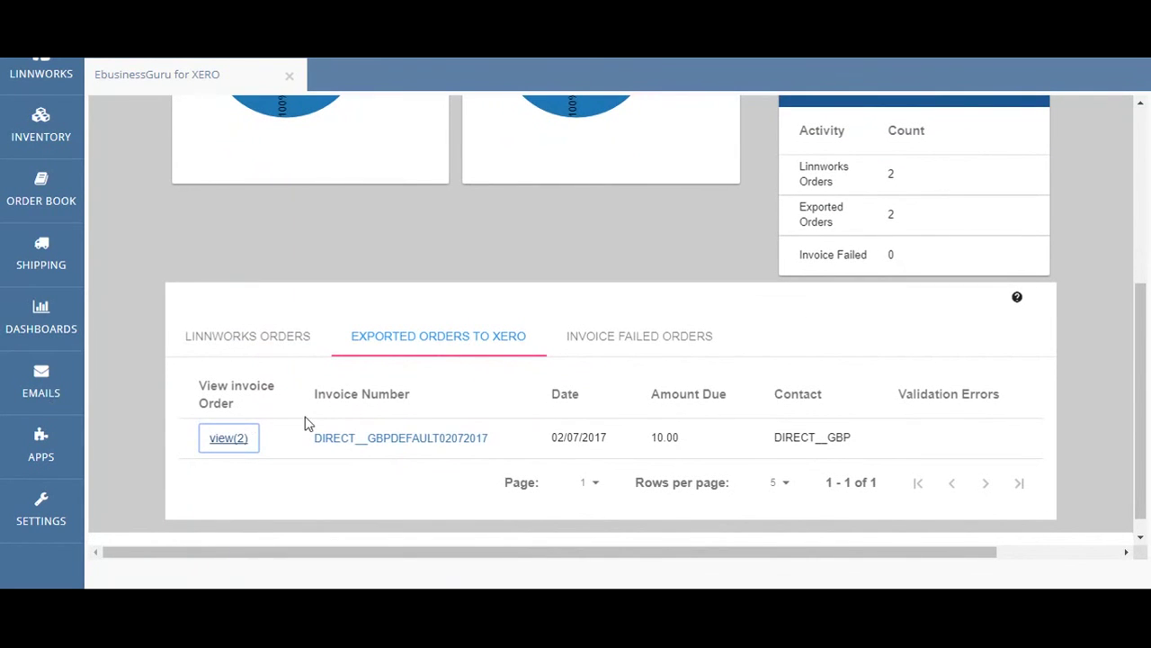
left_click(357, 443)
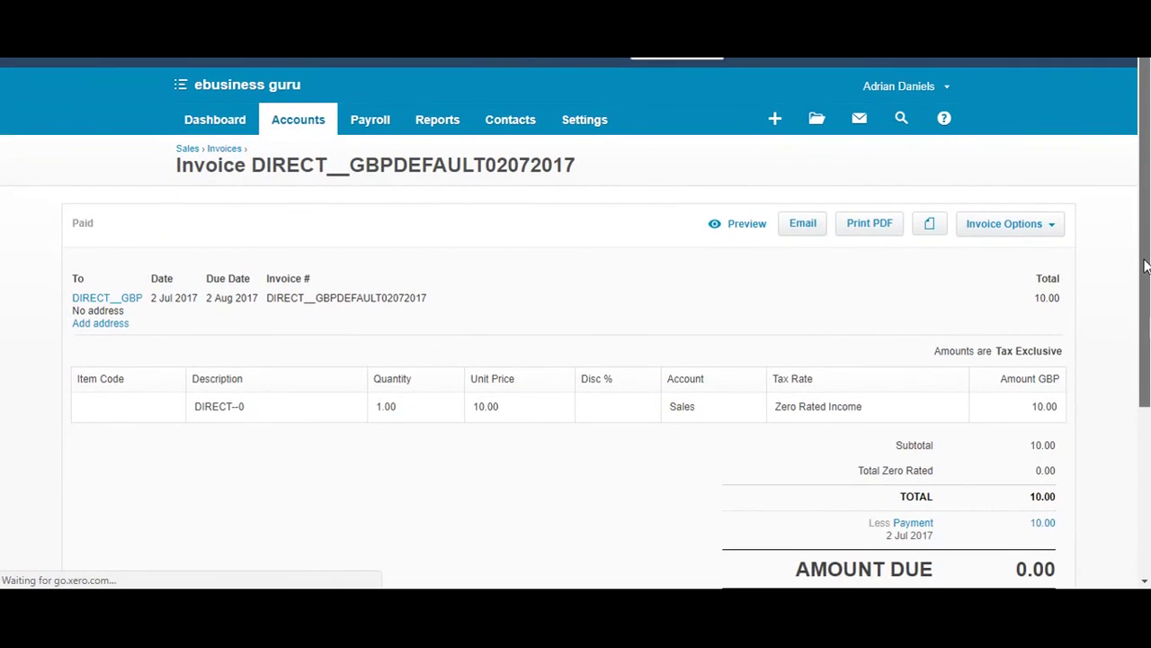
Expand the Xero invoice history's 3 entries: created, approved and paid via EbusinessGuru
left_click_drag(1144, 265, 1144, 279)
scroll(1144, 282, "down", 1)
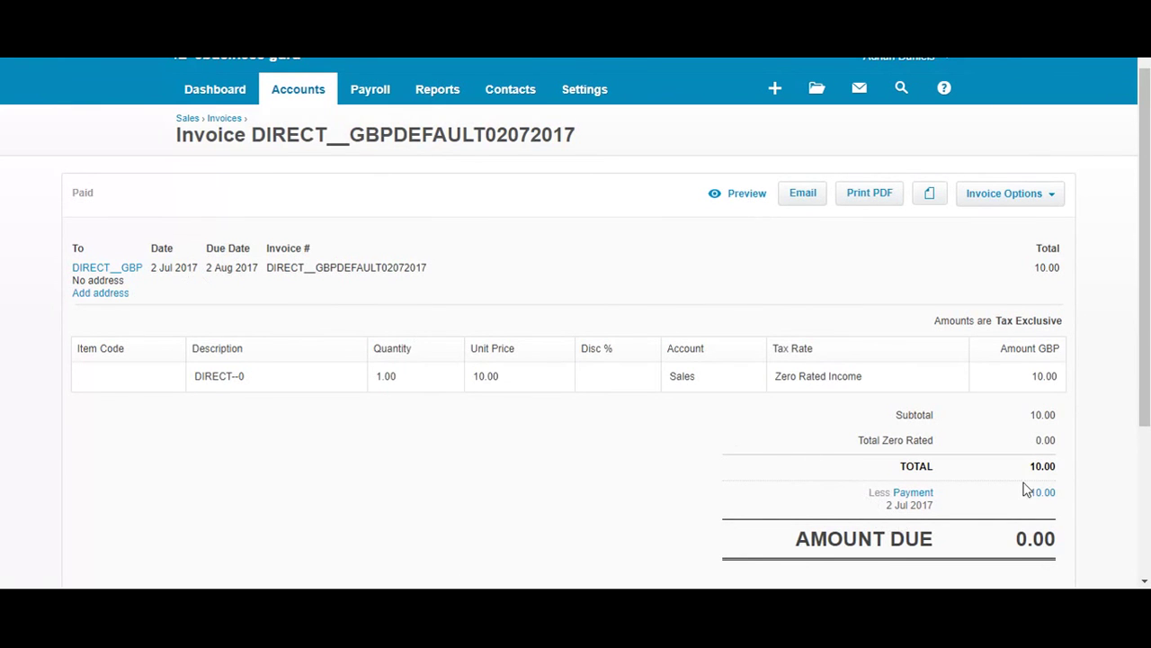
left_click_drag(1145, 385, 1148, 491)
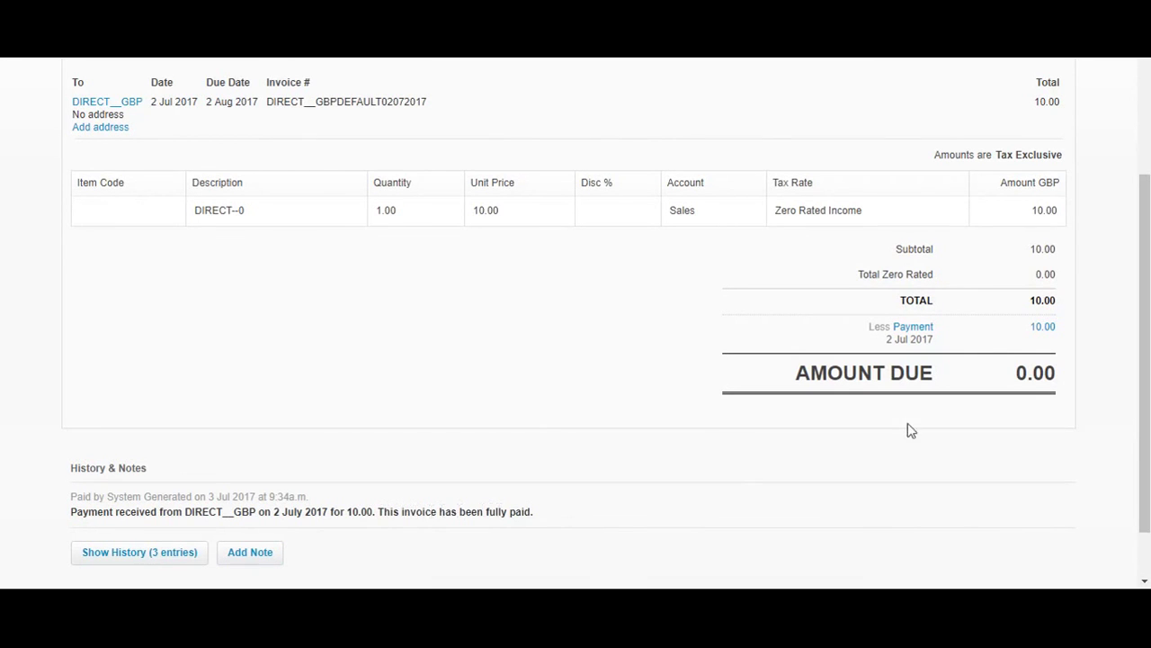
scroll(1143, 373, "down", 1)
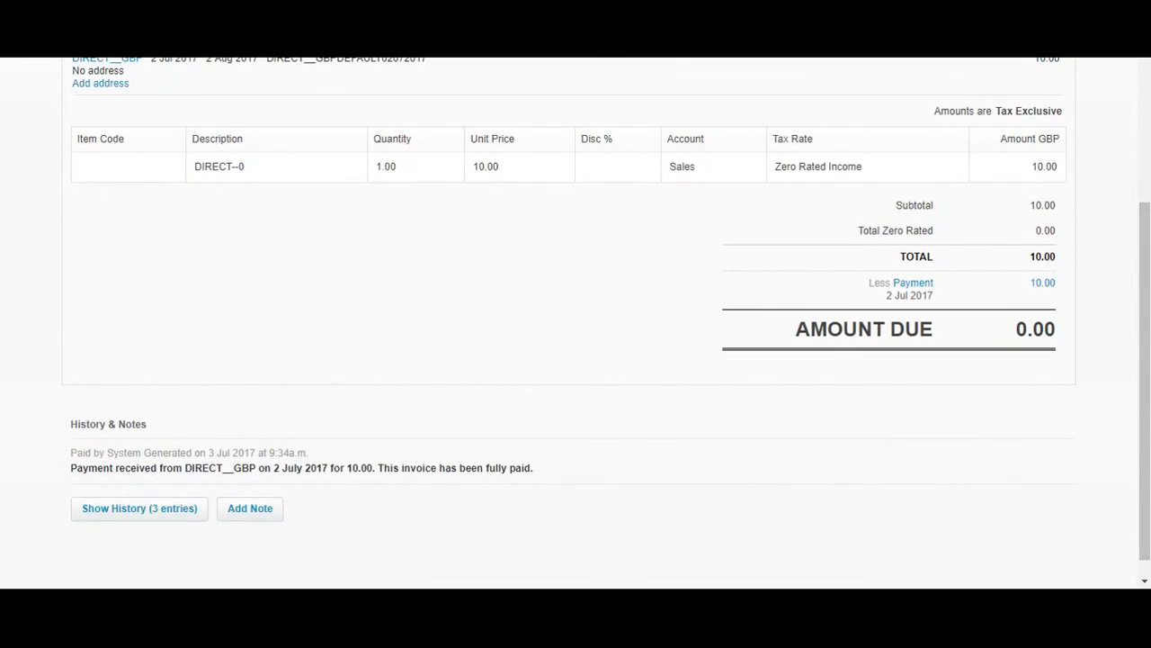
left_click(141, 514)
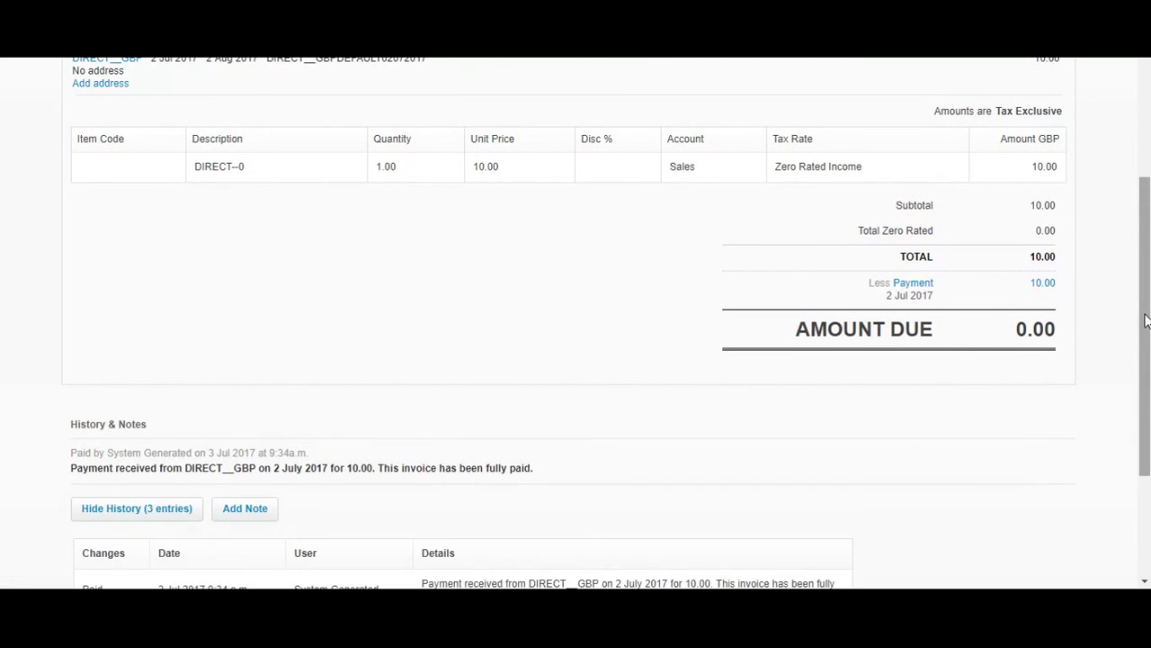
left_click_drag(1147, 321, 1148, 384)
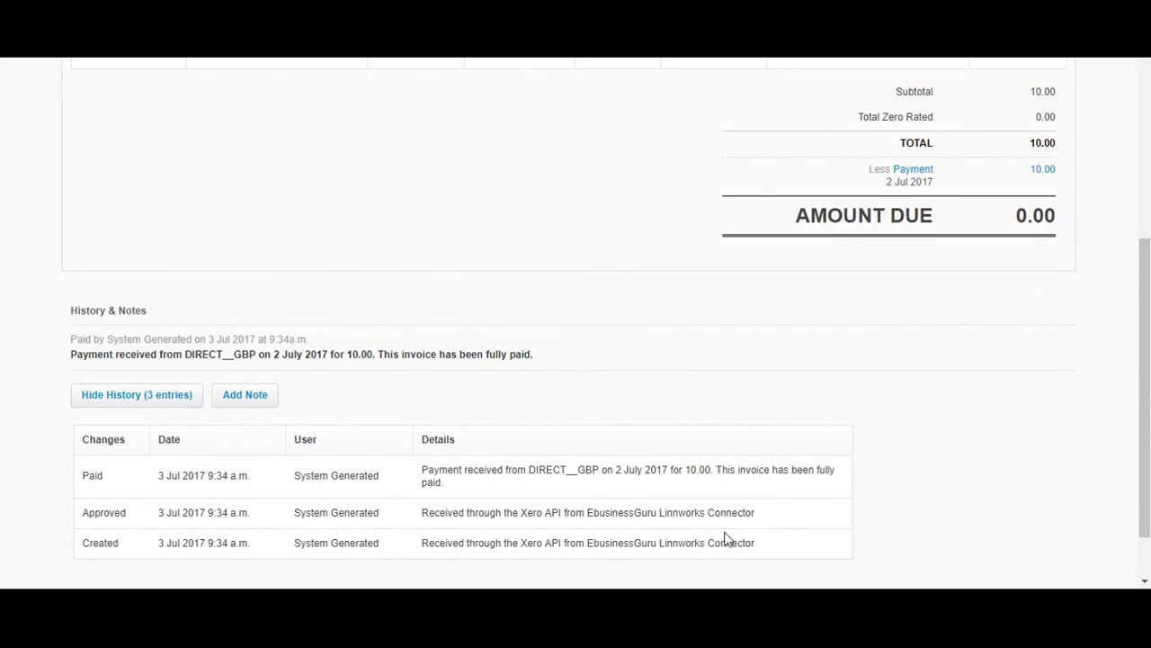
left_click_drag(1135, 492, 1140, 267)
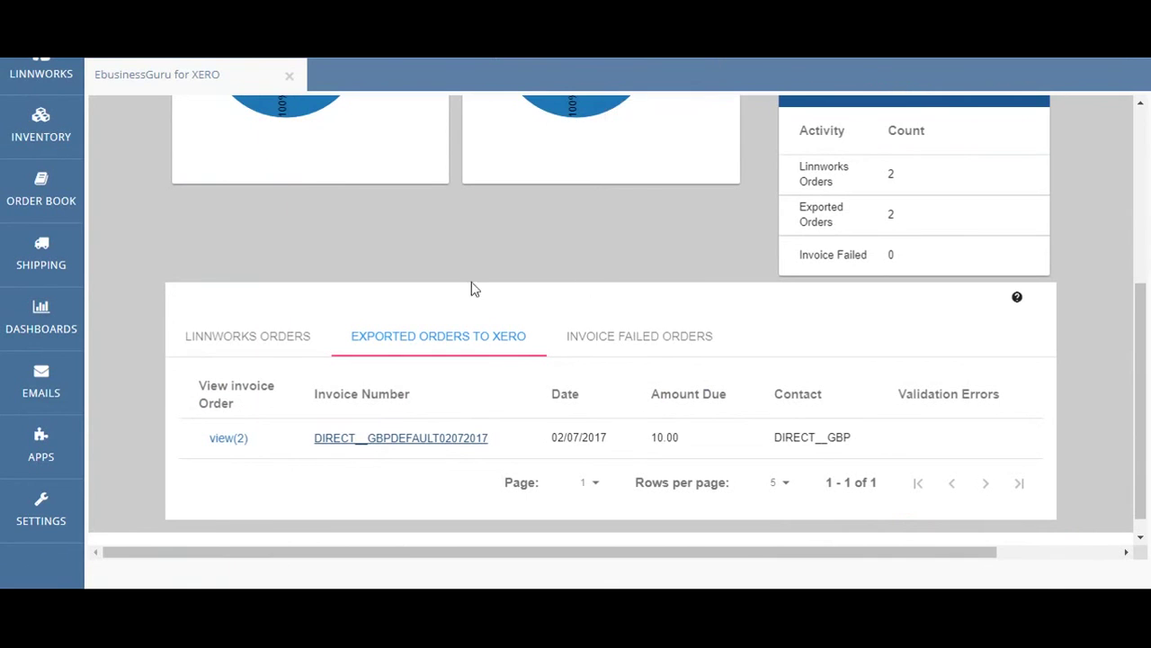
Show the Linnworks Orders list, then the empty Invoice Failed Orders list
left_click(279, 343)
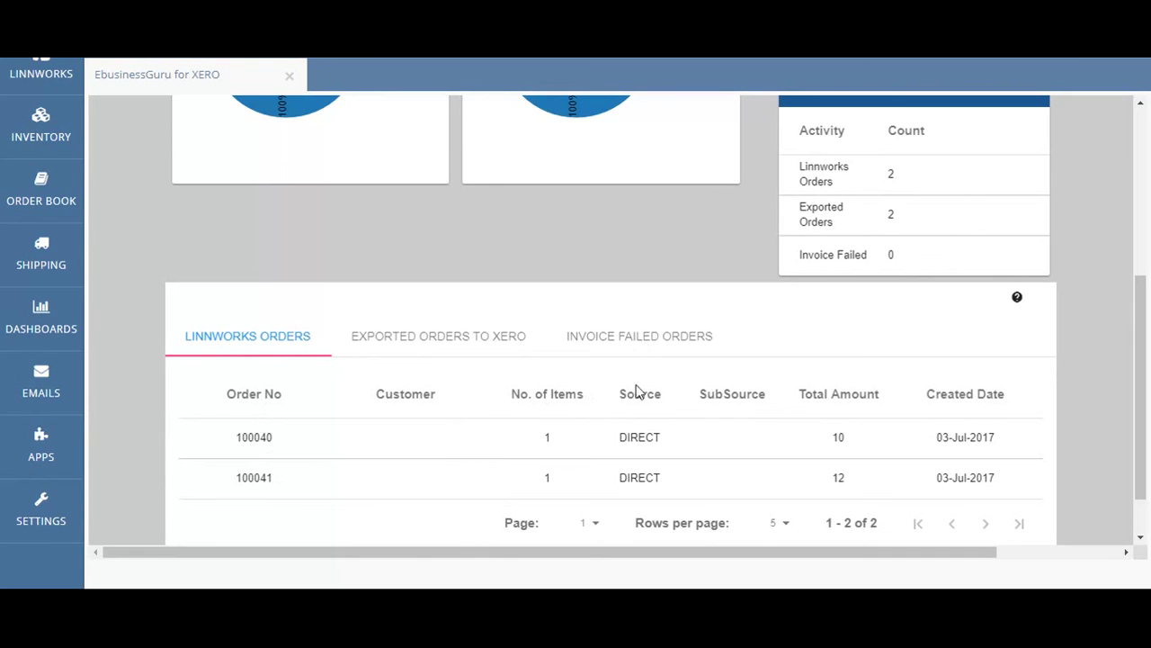
left_click(634, 348)
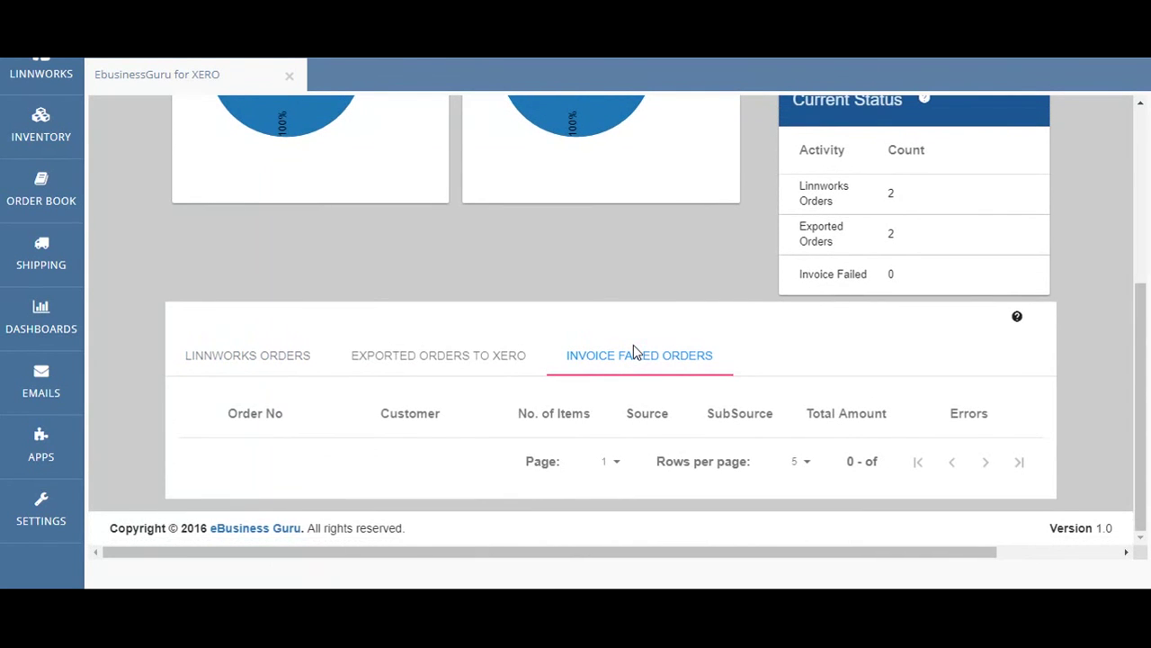